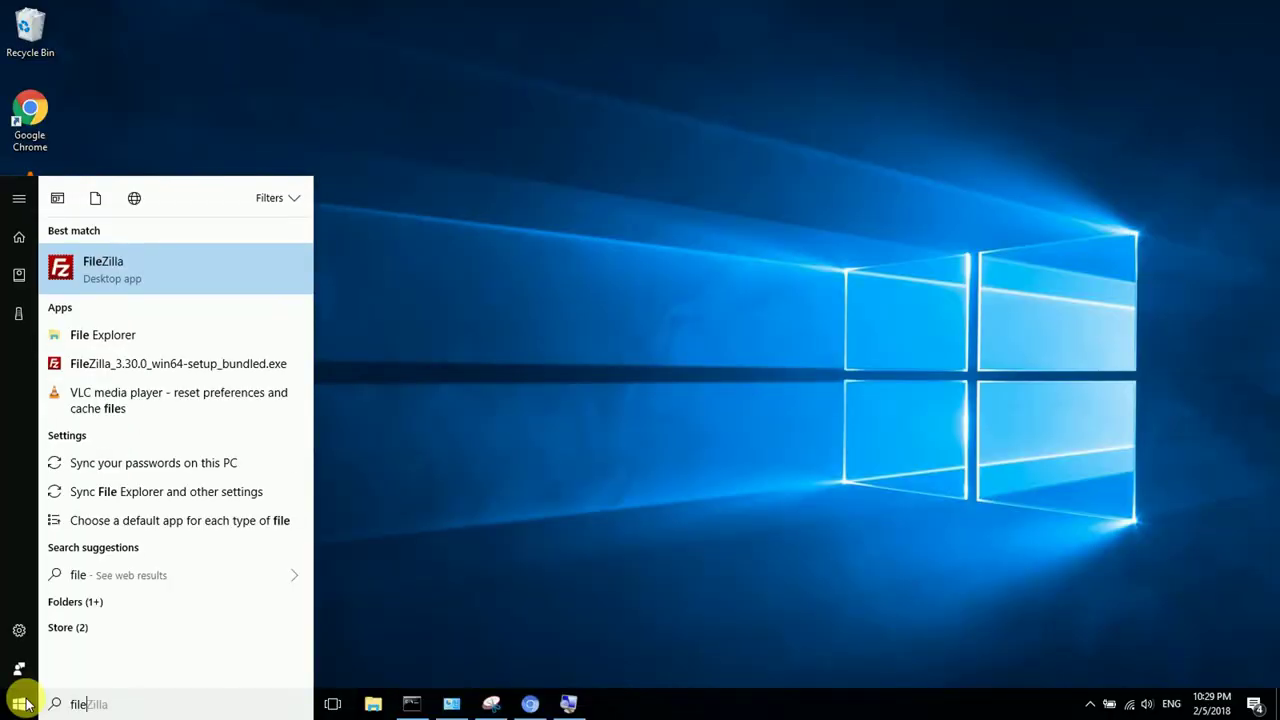
Open File Explorer from the search results
key(Down)
key(Down)
key(Return)
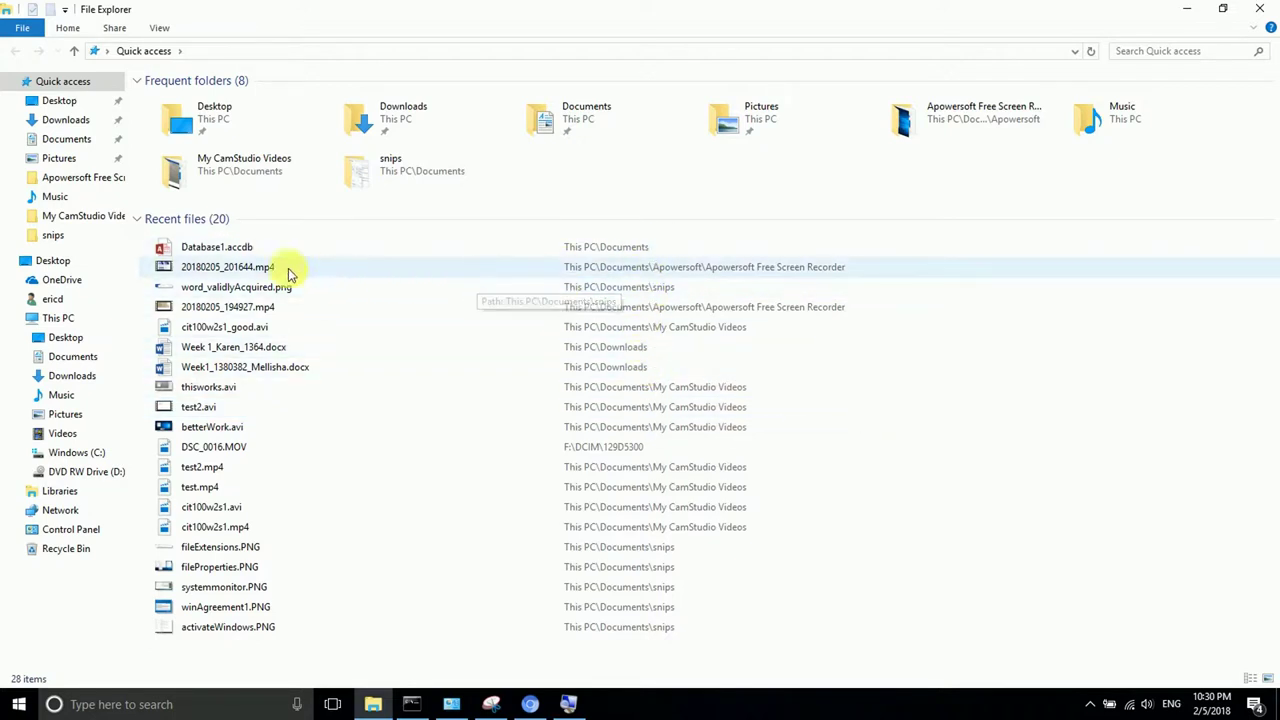
click(8, 712)
text(fil)
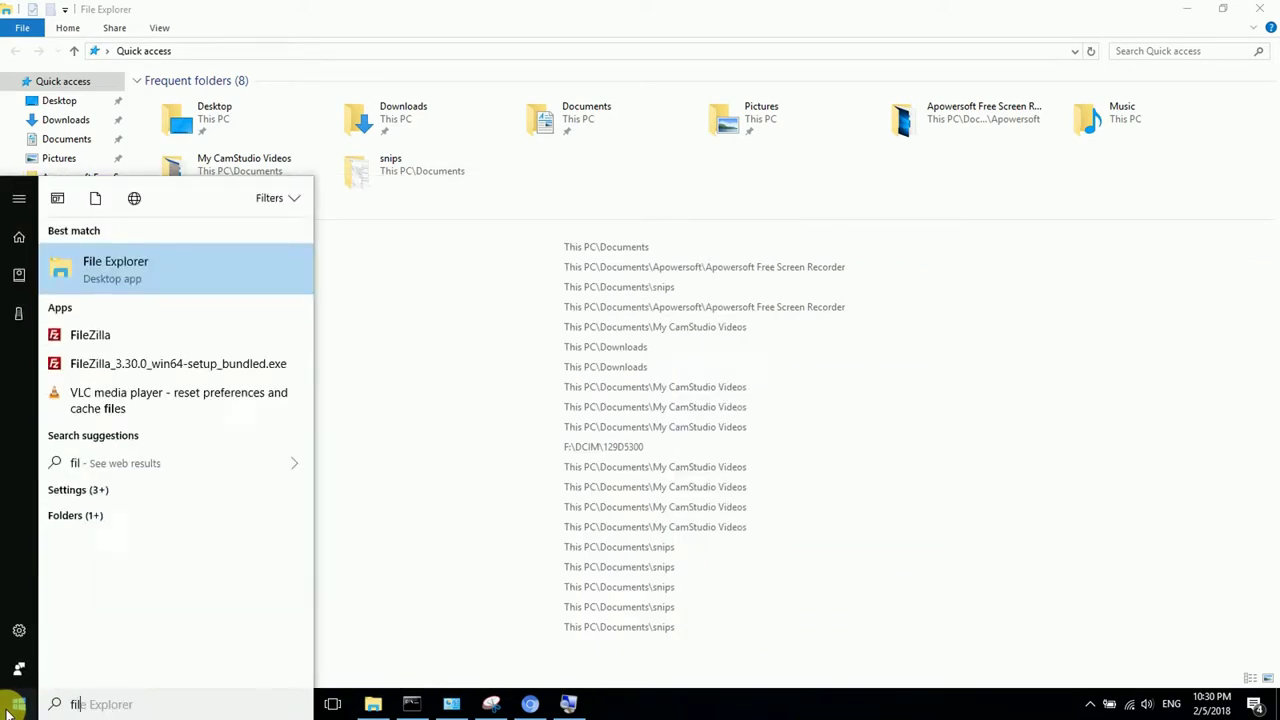
key(BackSpace)
key(BackSpace)
text(ex)
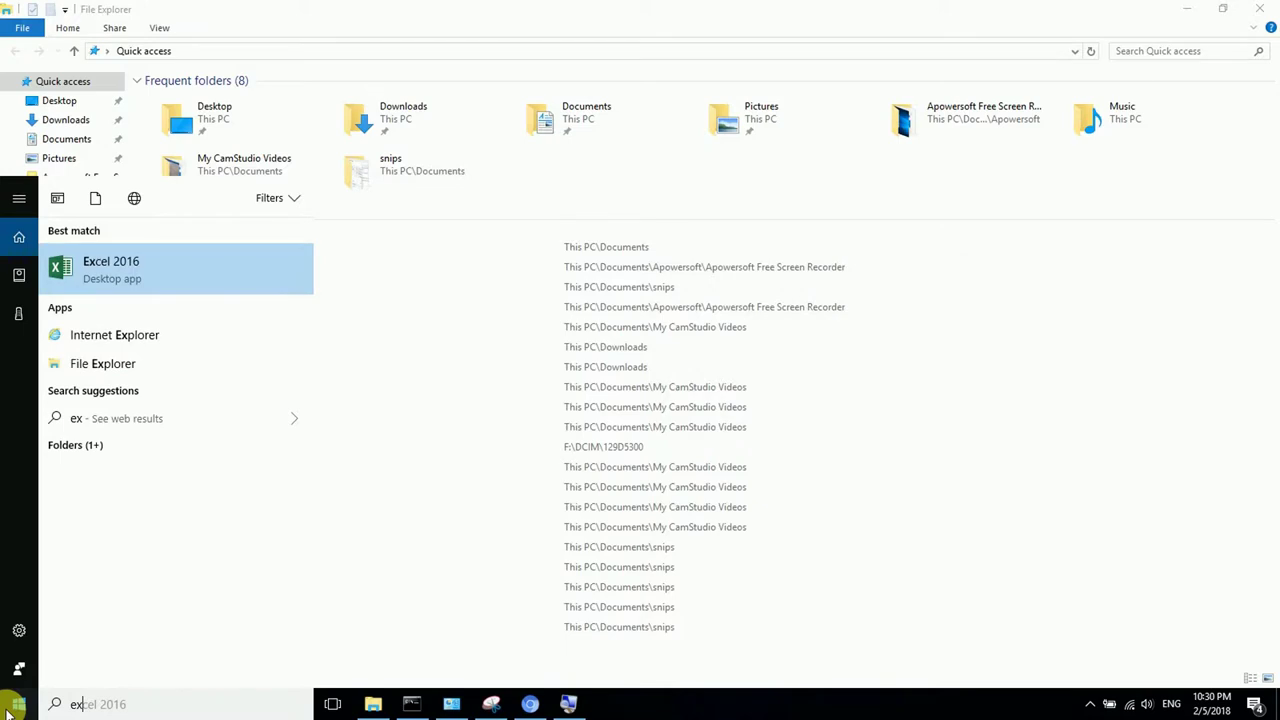
key(BackSpace)
text(ag)
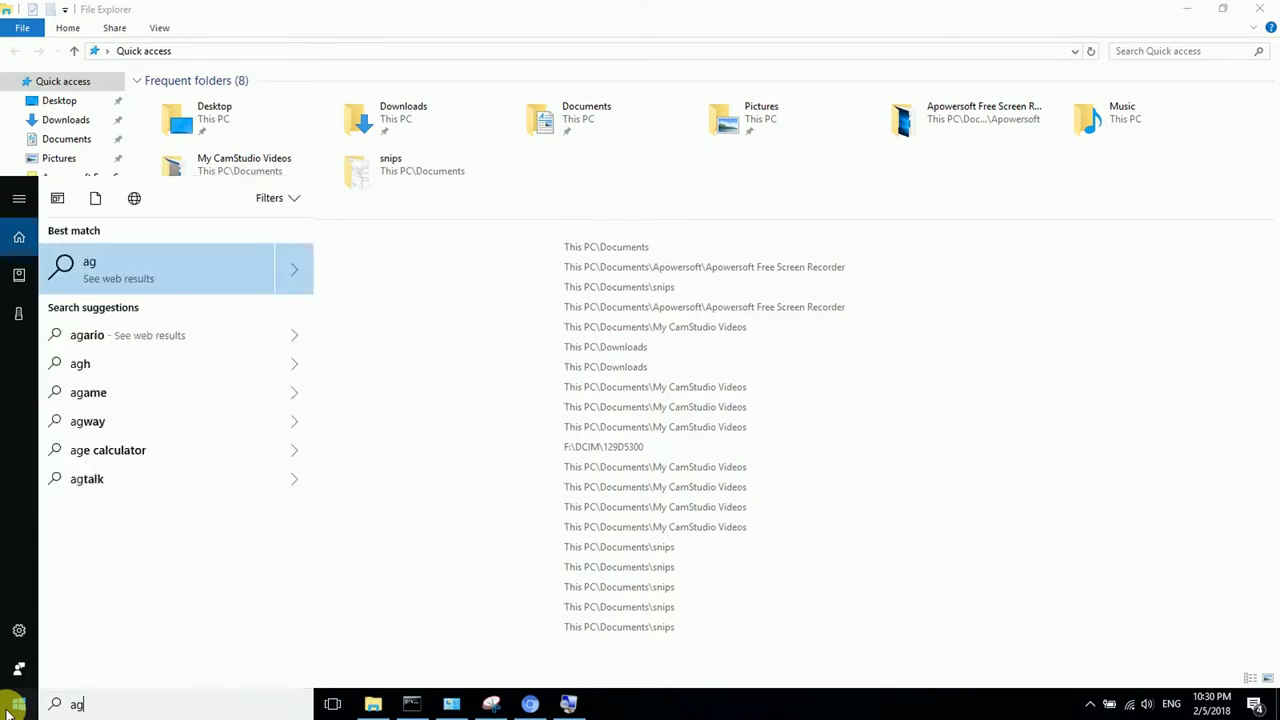
key(BackSpace)
key(BackSpace)
text(man)
key(BackSpace)
key(BackSpace)
text(mag)
click(8, 712)
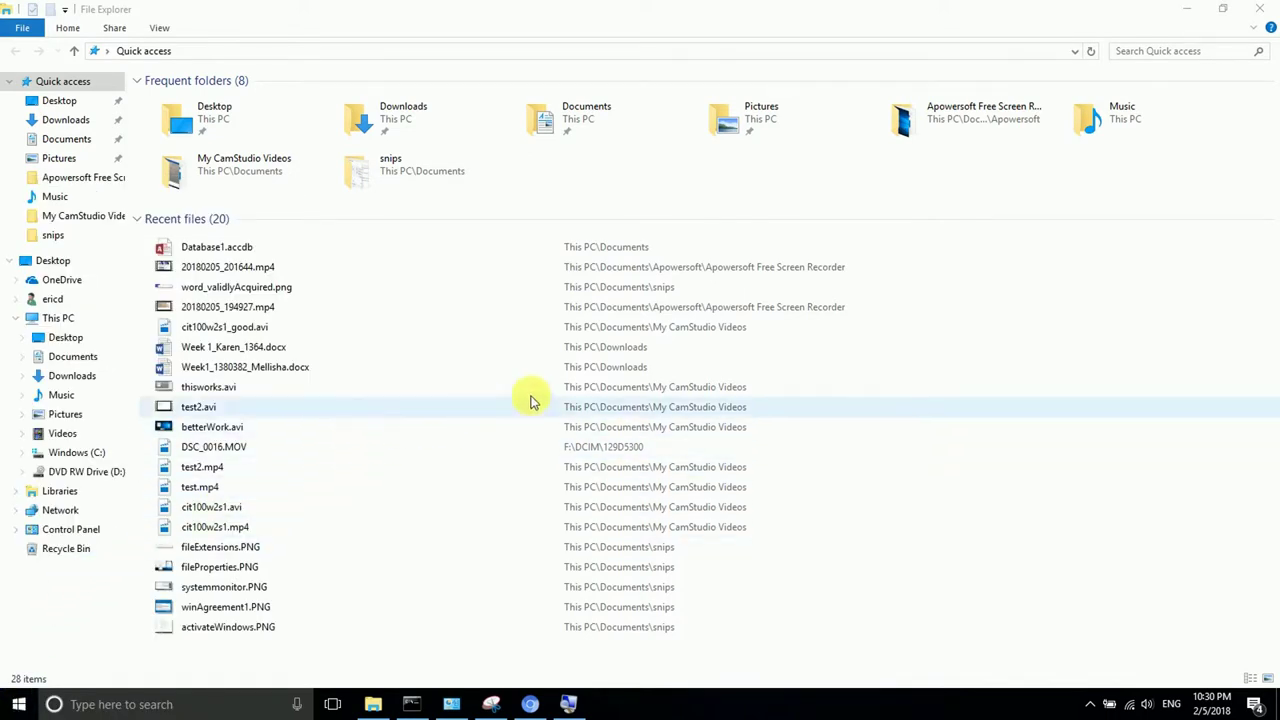
Magnify the screen to 200% and switch the Quick access file list to the Details layout
click(568, 704)
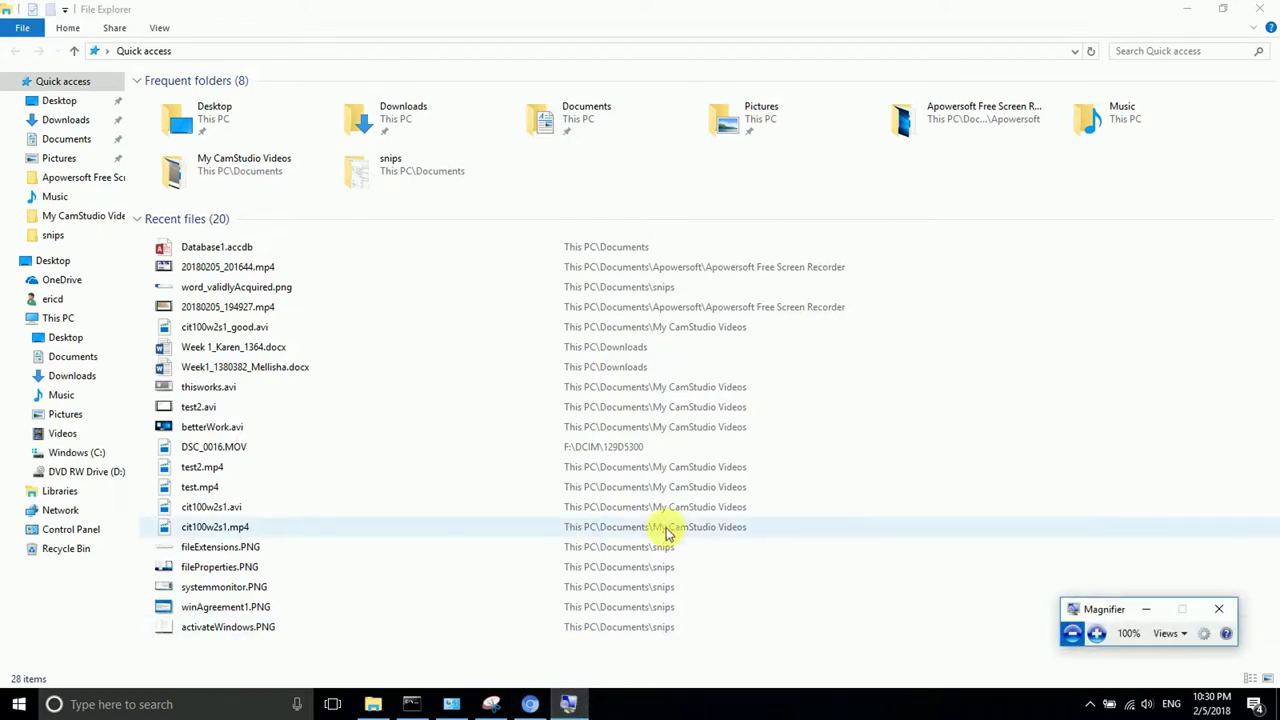
click(1097, 633)
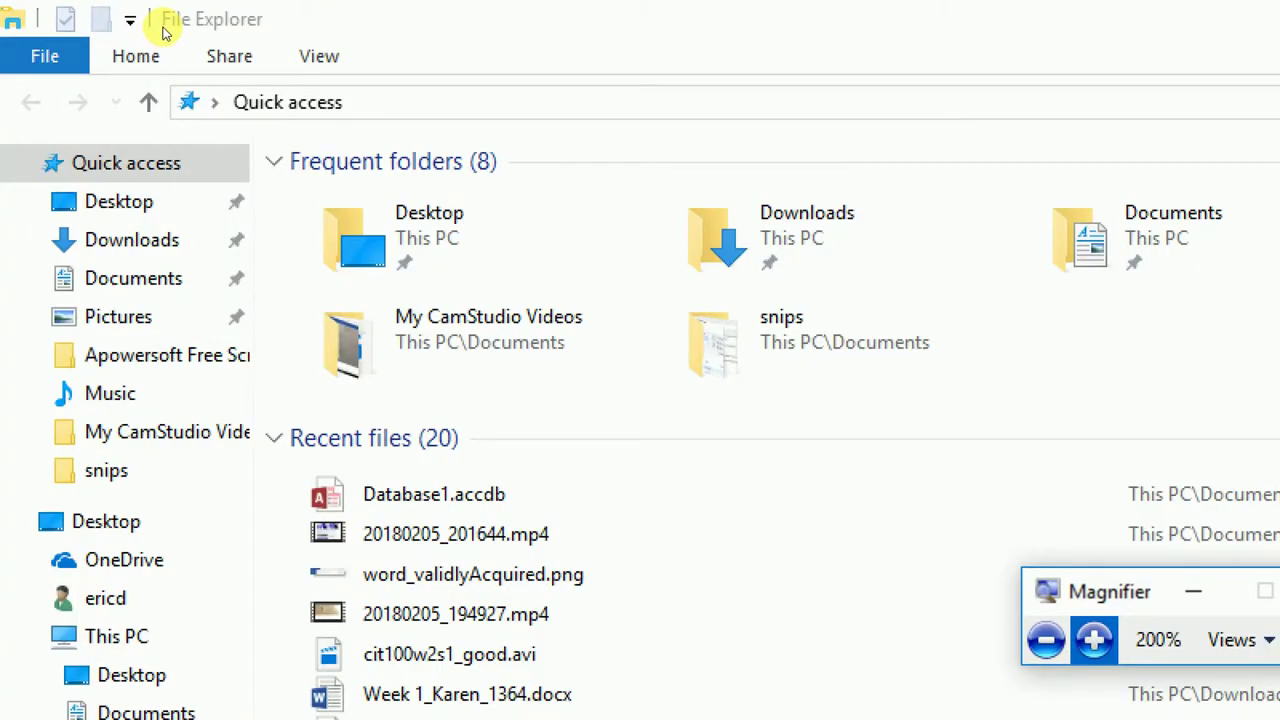
key(alt+v)
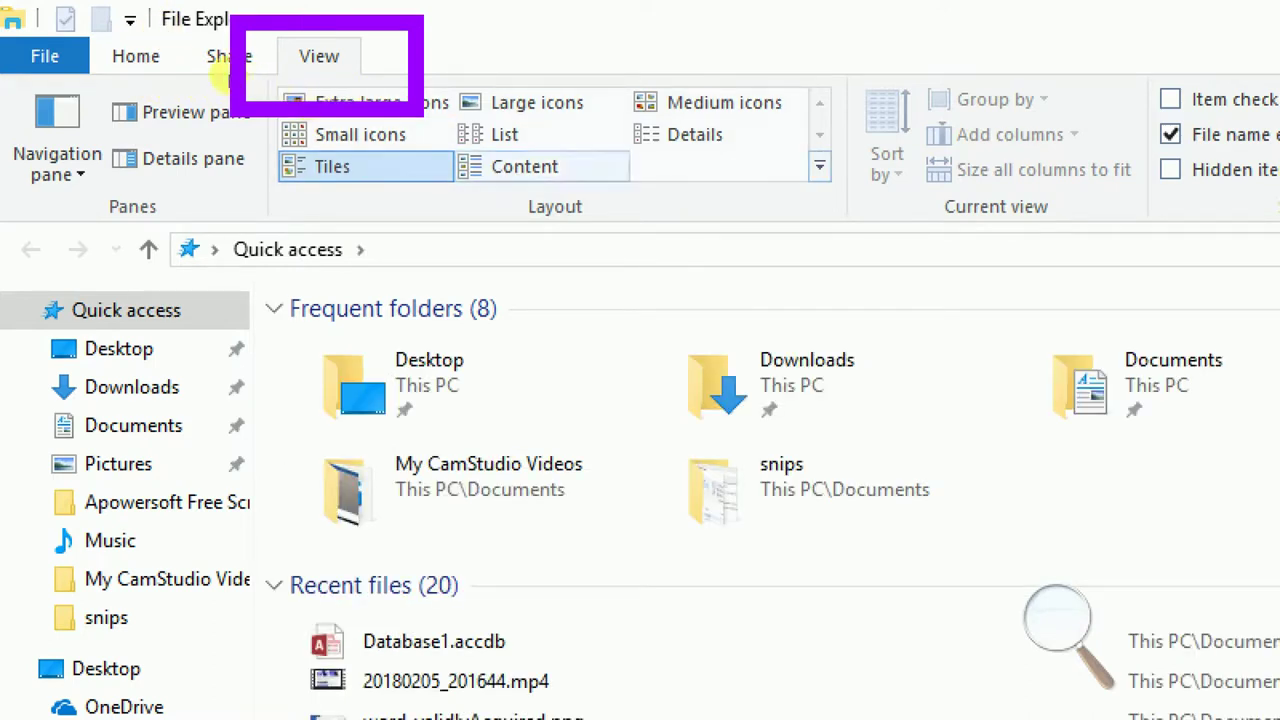
key(ctrl+shift+5)
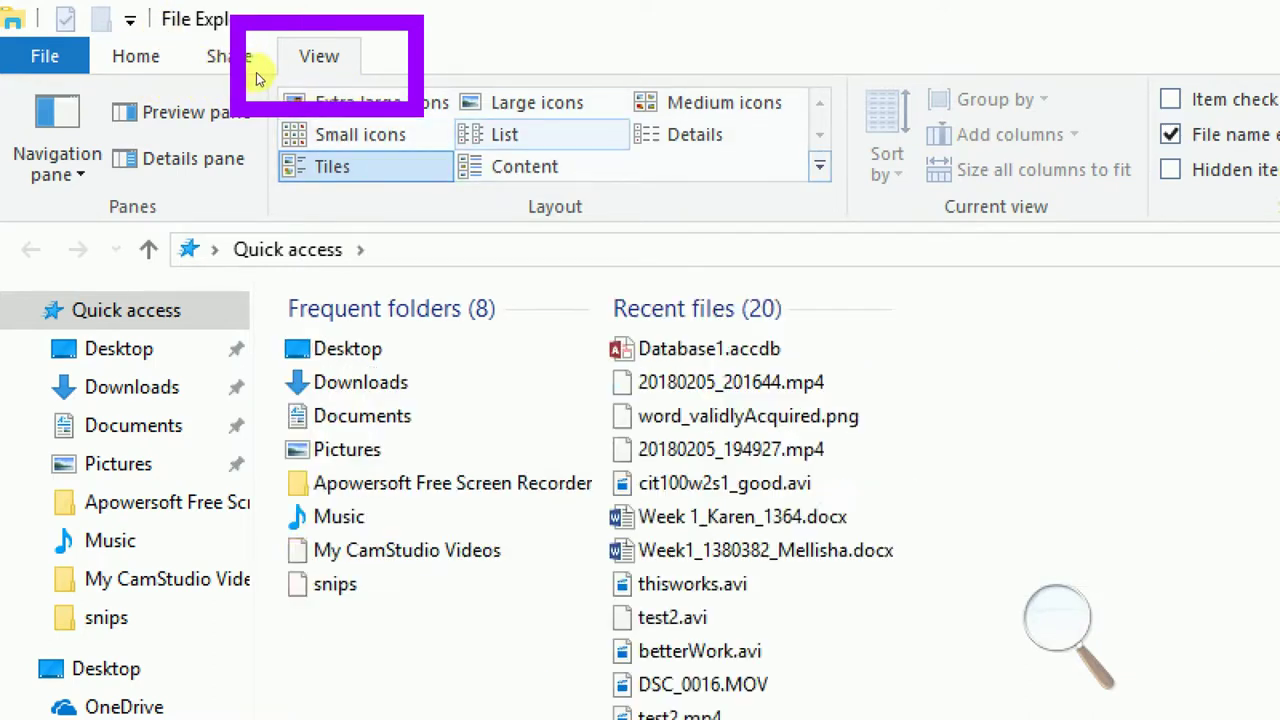
key(ctrl+shift+6)
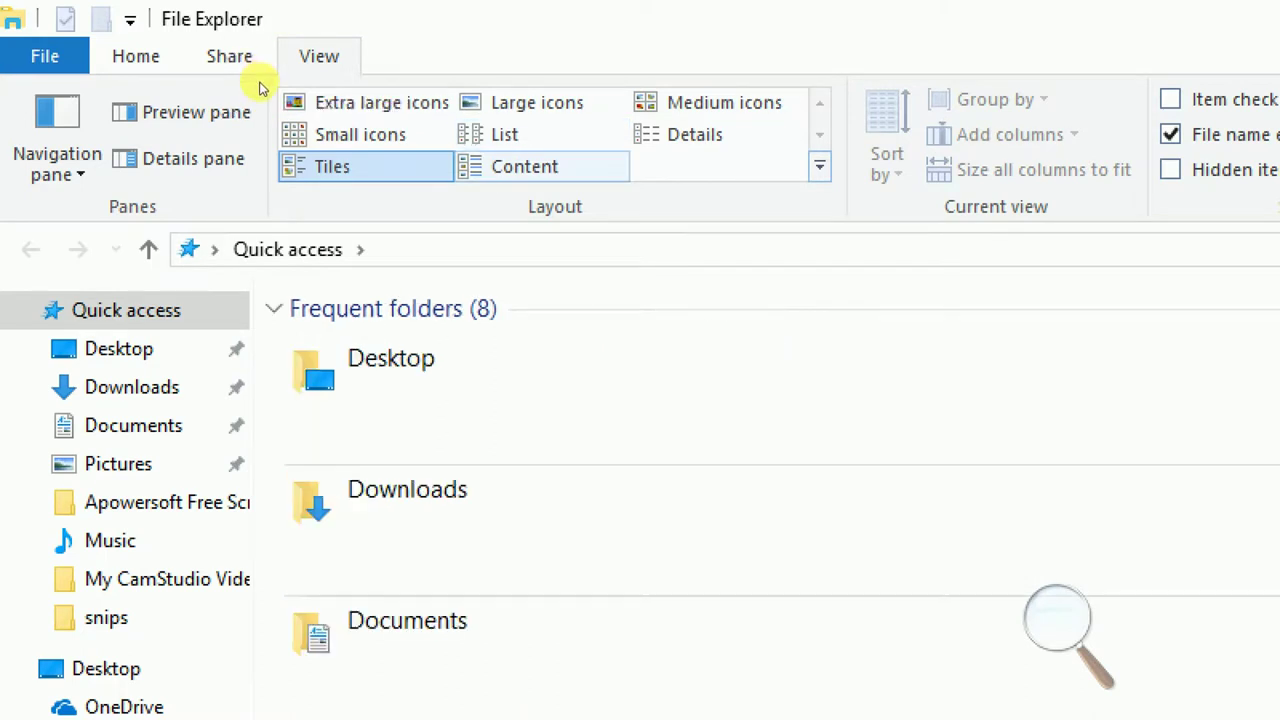
key(ctrl+shift+5)
key(ctrl+shift+6)
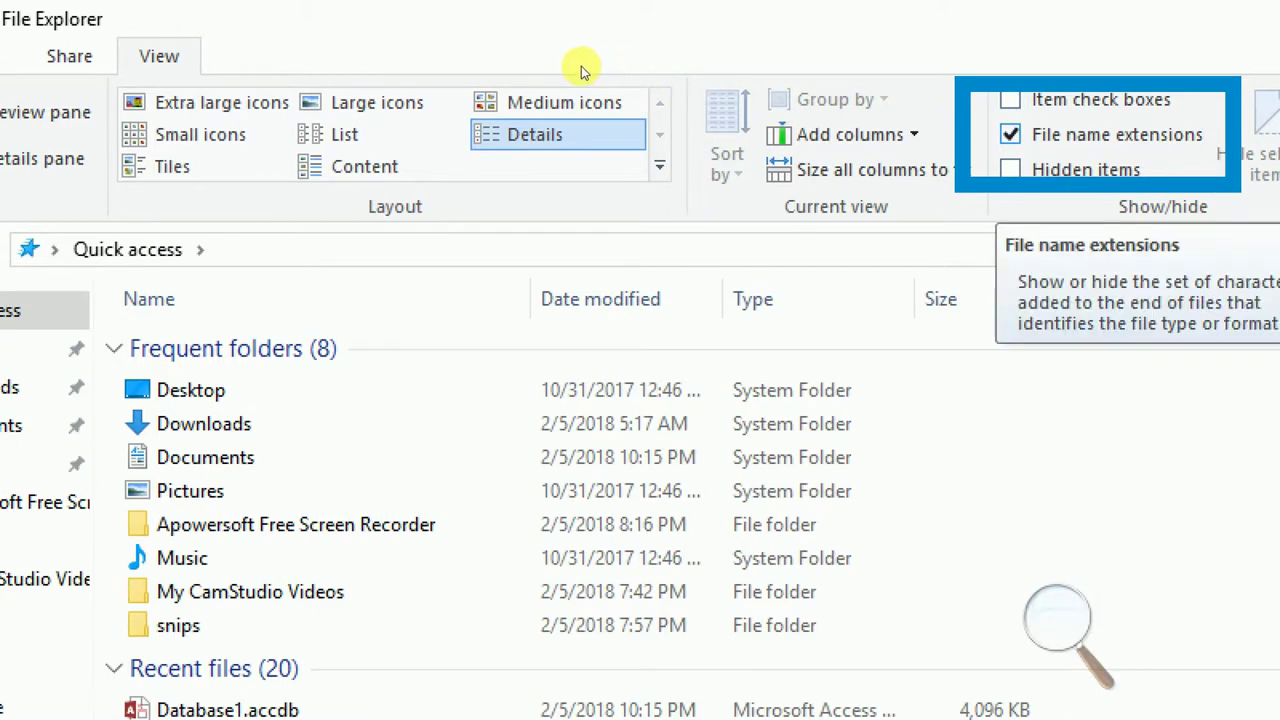
Show file name extensions and widen the Type column so the full file types fit
key(alt+v)
key(f)
key(e)
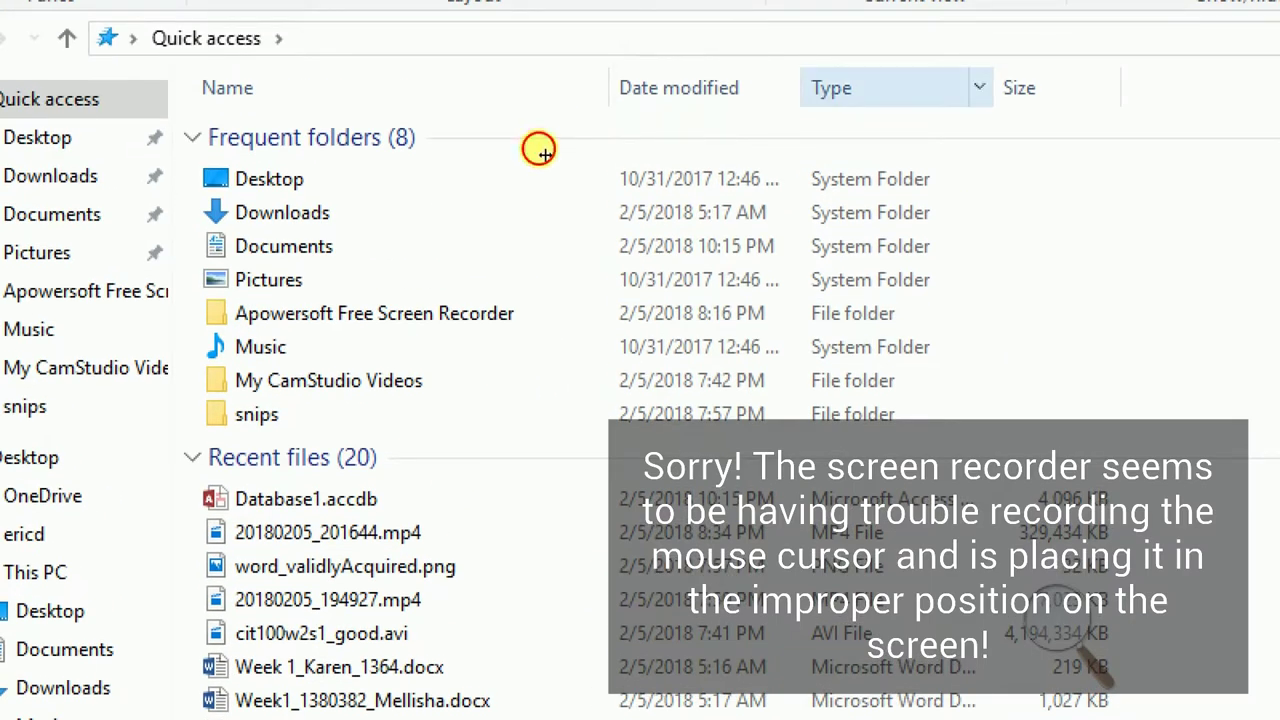
drag(993, 87, 1080, 87)
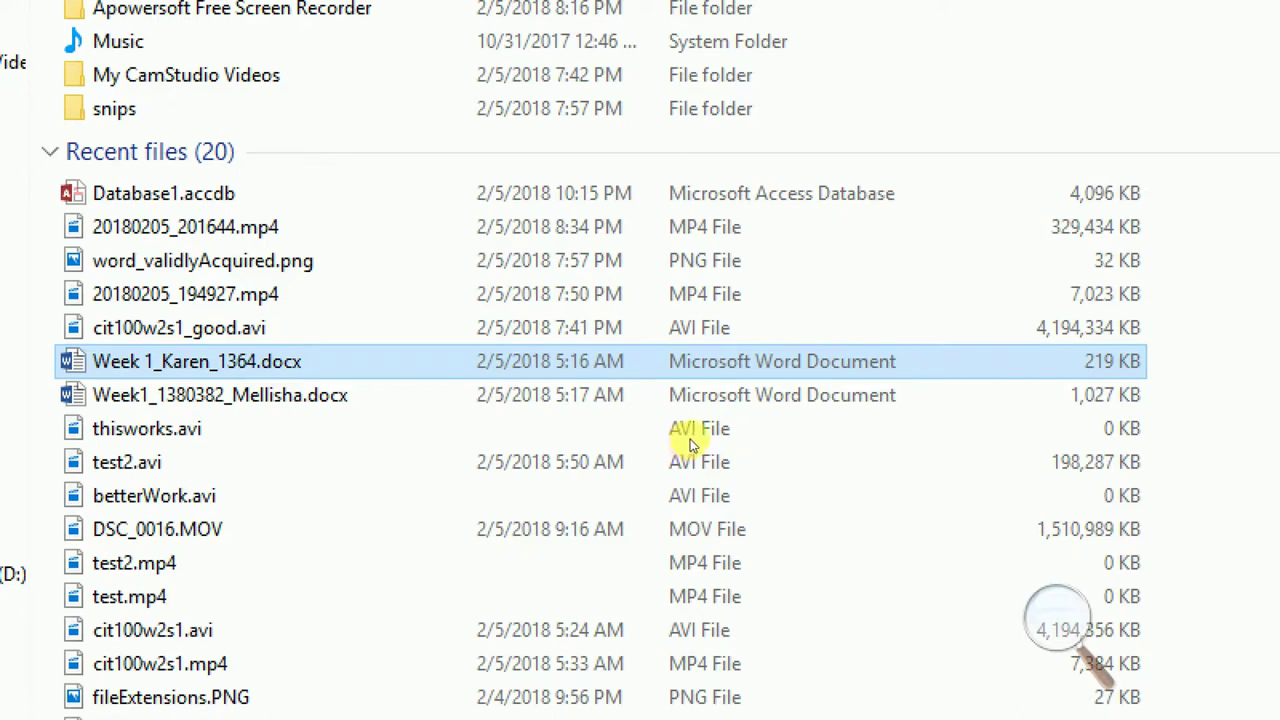
Switch to the browser and read through the assignment instructions on documenting file properties
key(alt+Tab)
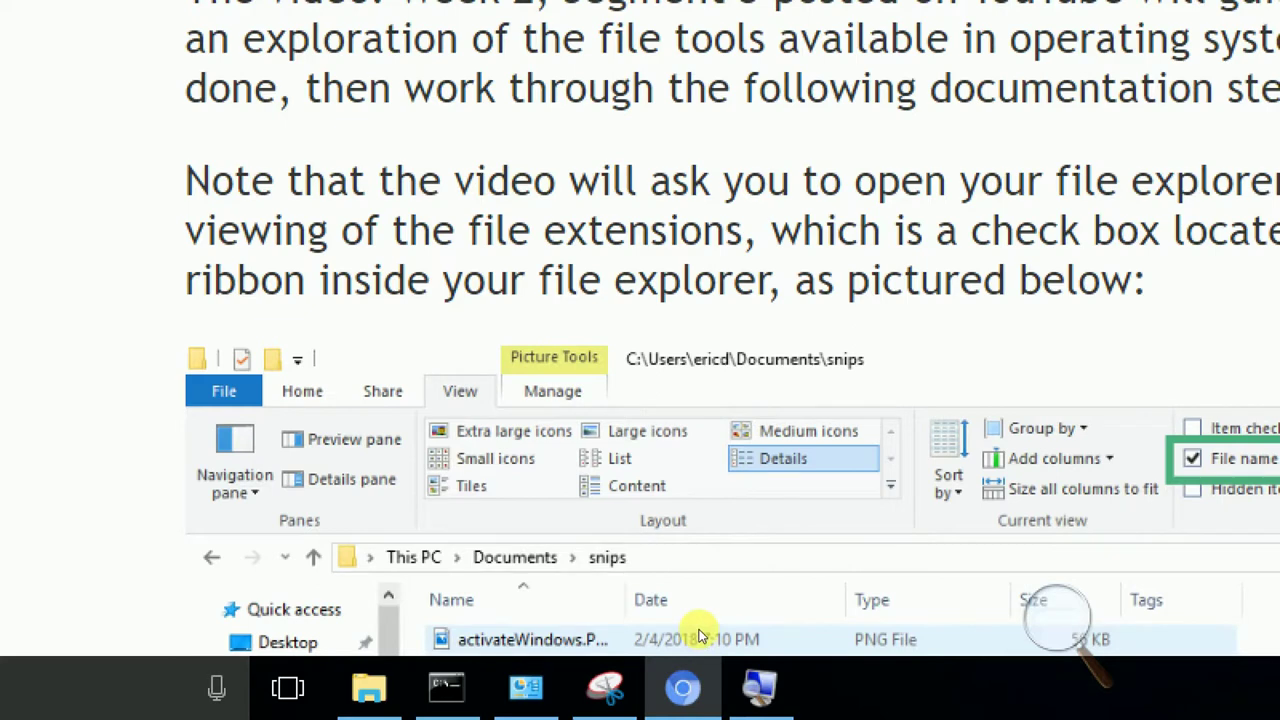
scroll(698, 635, down, 12)
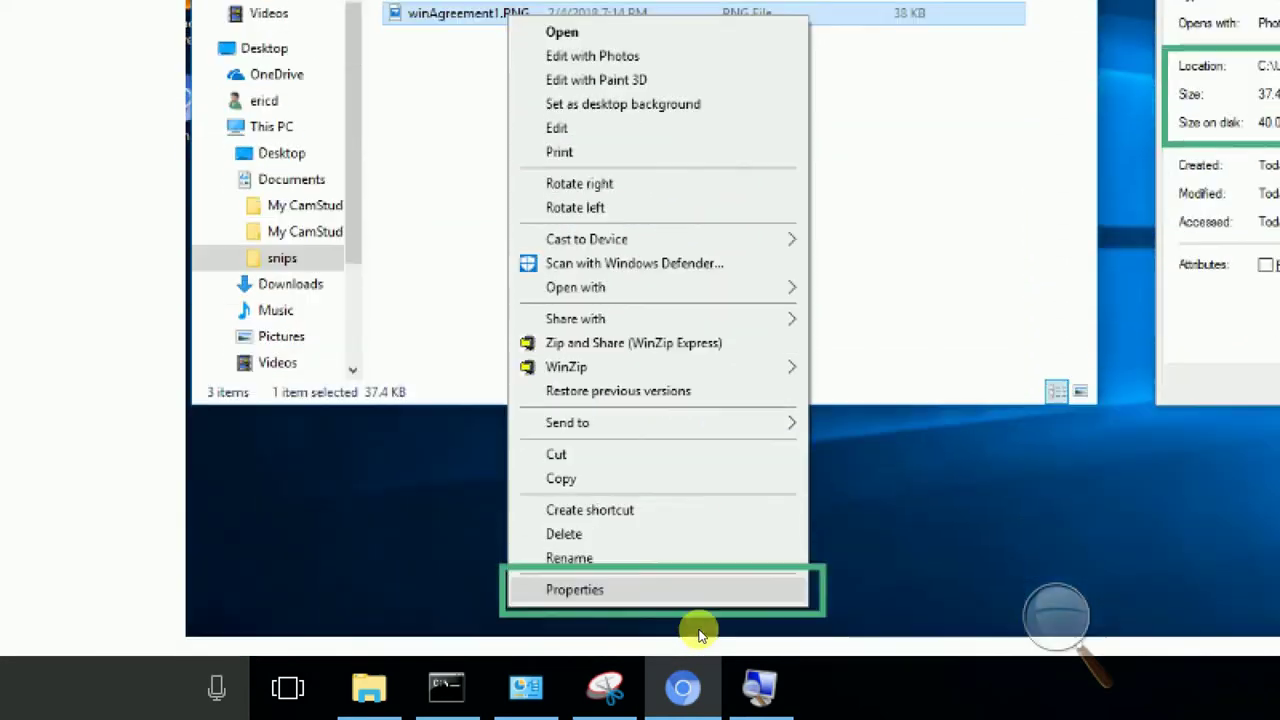
scroll(698, 635, down, 13)
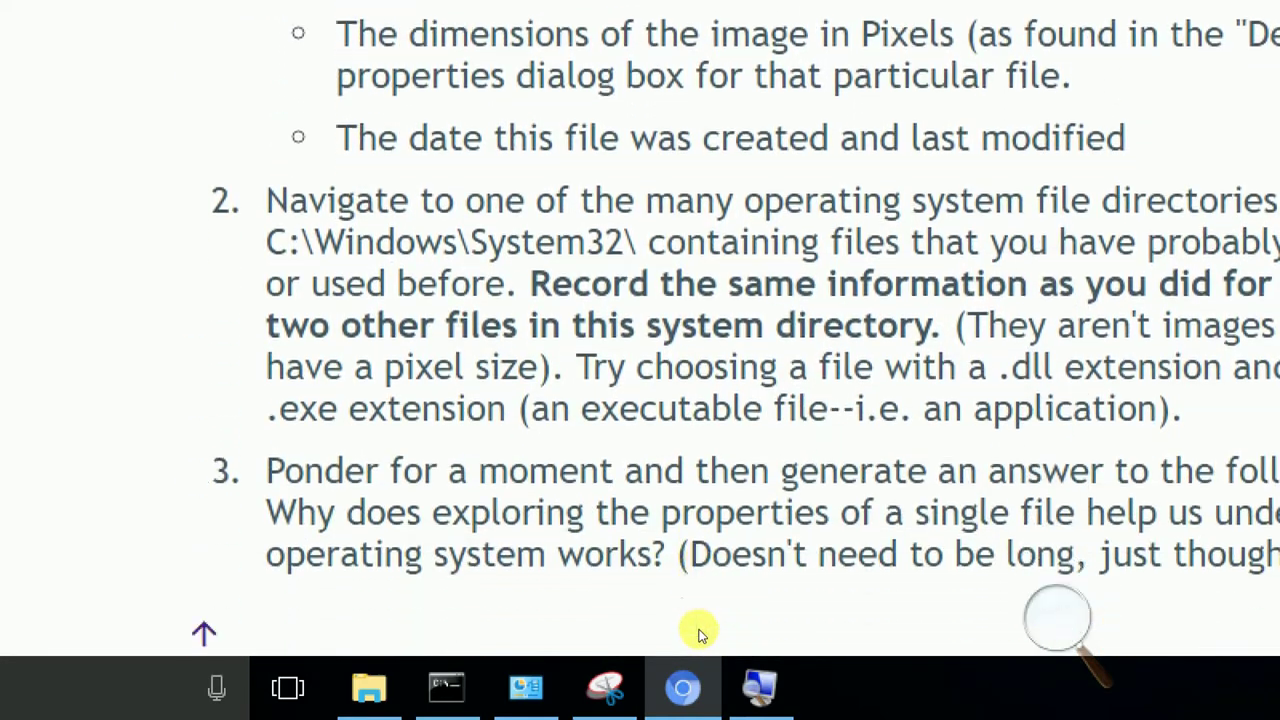
scroll(698, 635, down, 3)
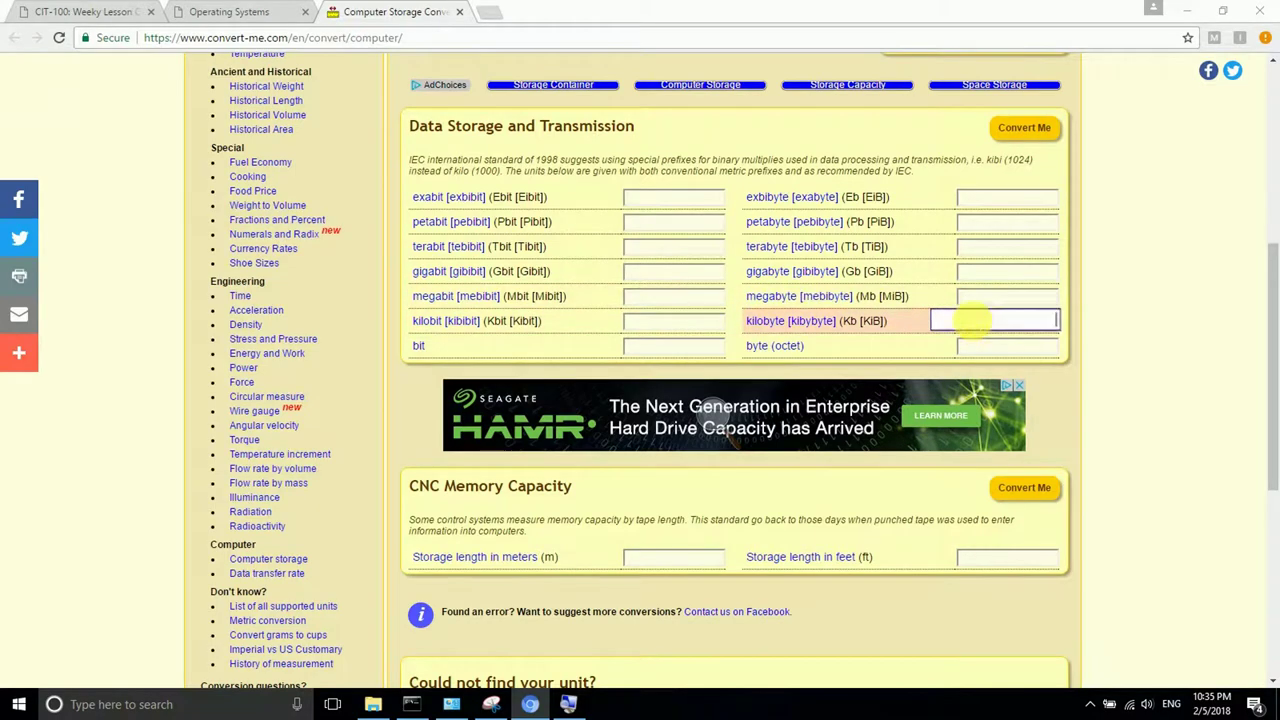
Check the selected Word document's size in File Explorer and convert that kilobyte value in the data storage converter
key(alt+Tab)
key(alt+Tab)
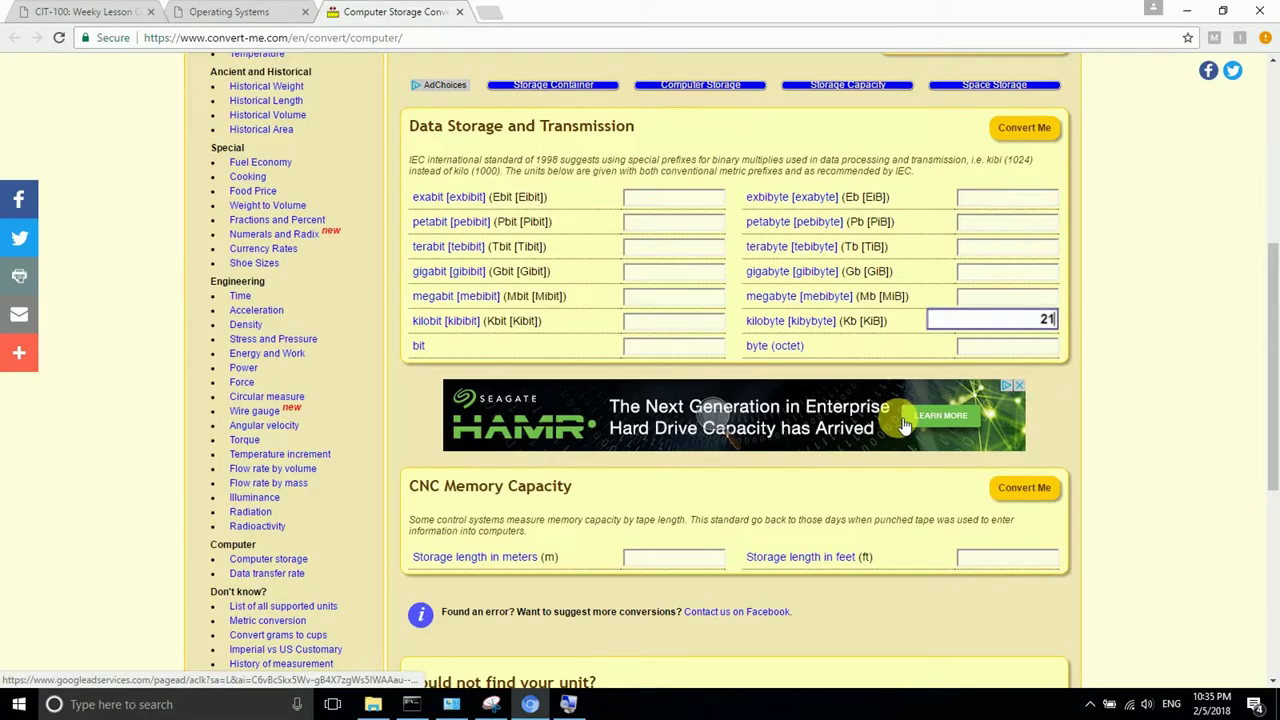
click(1013, 127)
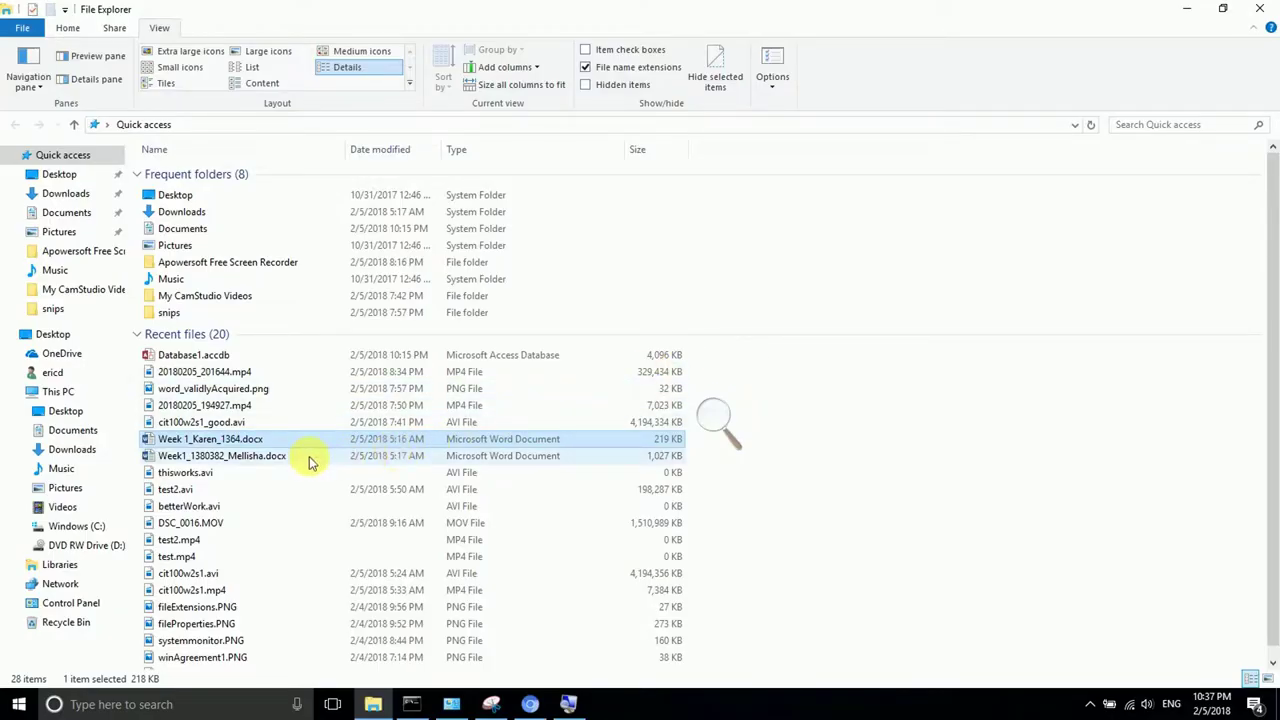
Open the properties of the 219 KB Word document in the recent files and move the dialog clear of the list
right_click(274, 447)
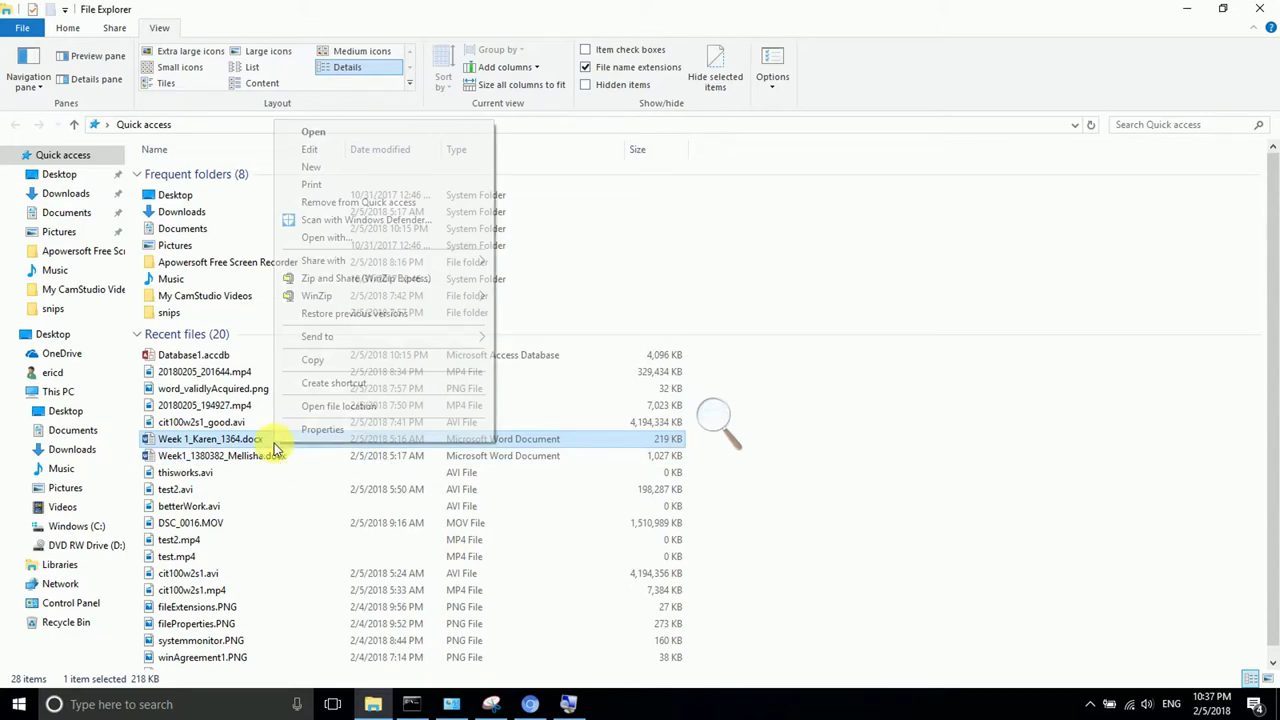
click(246, 449)
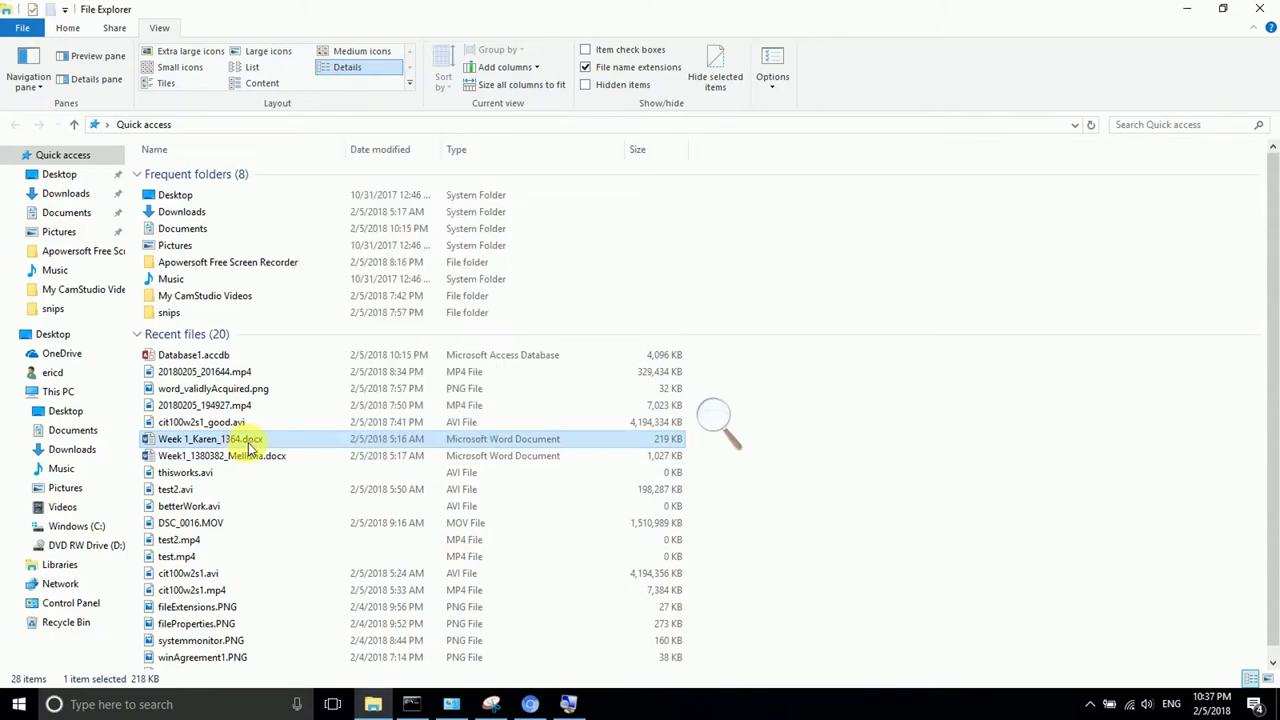
click(270, 456)
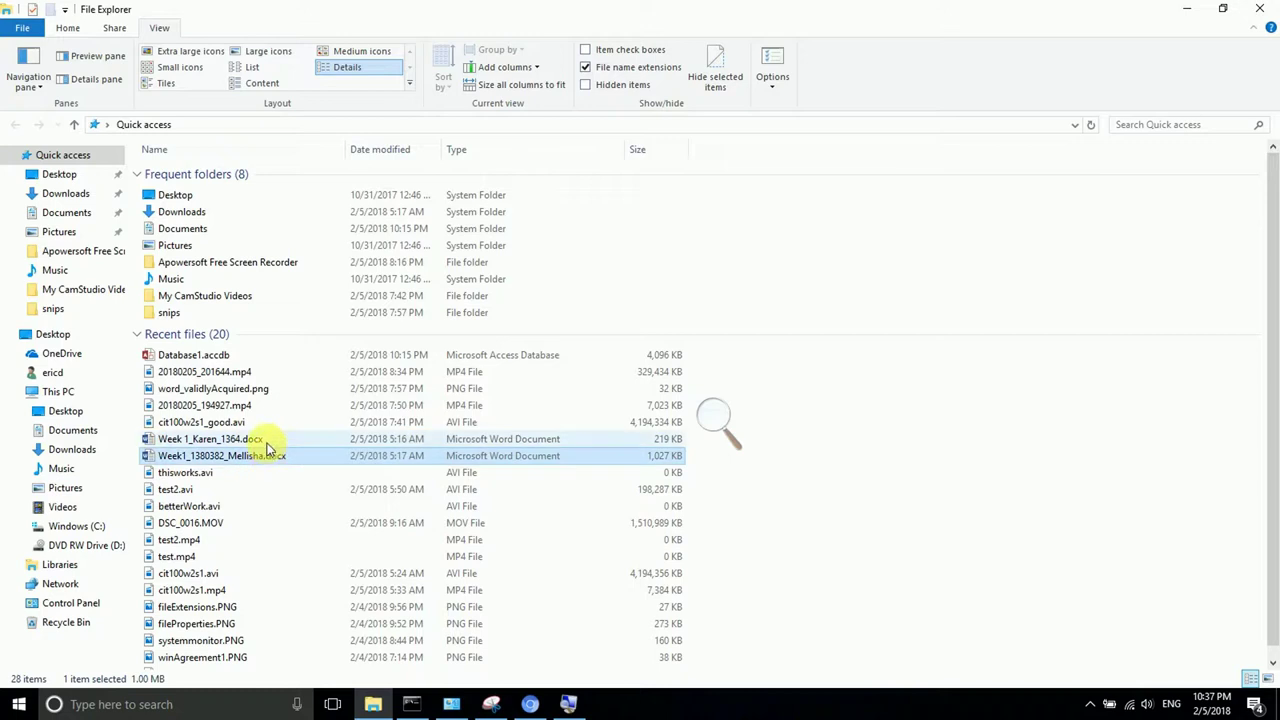
right_click(268, 443)
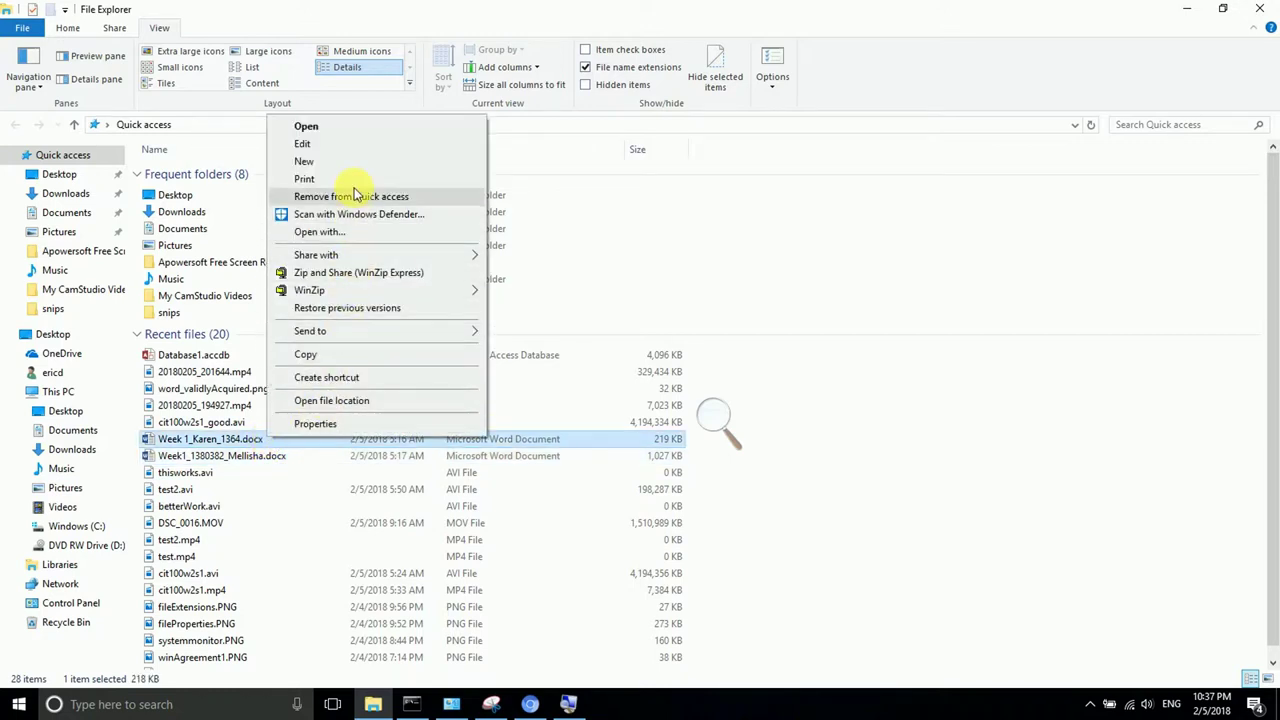
click(376, 428)
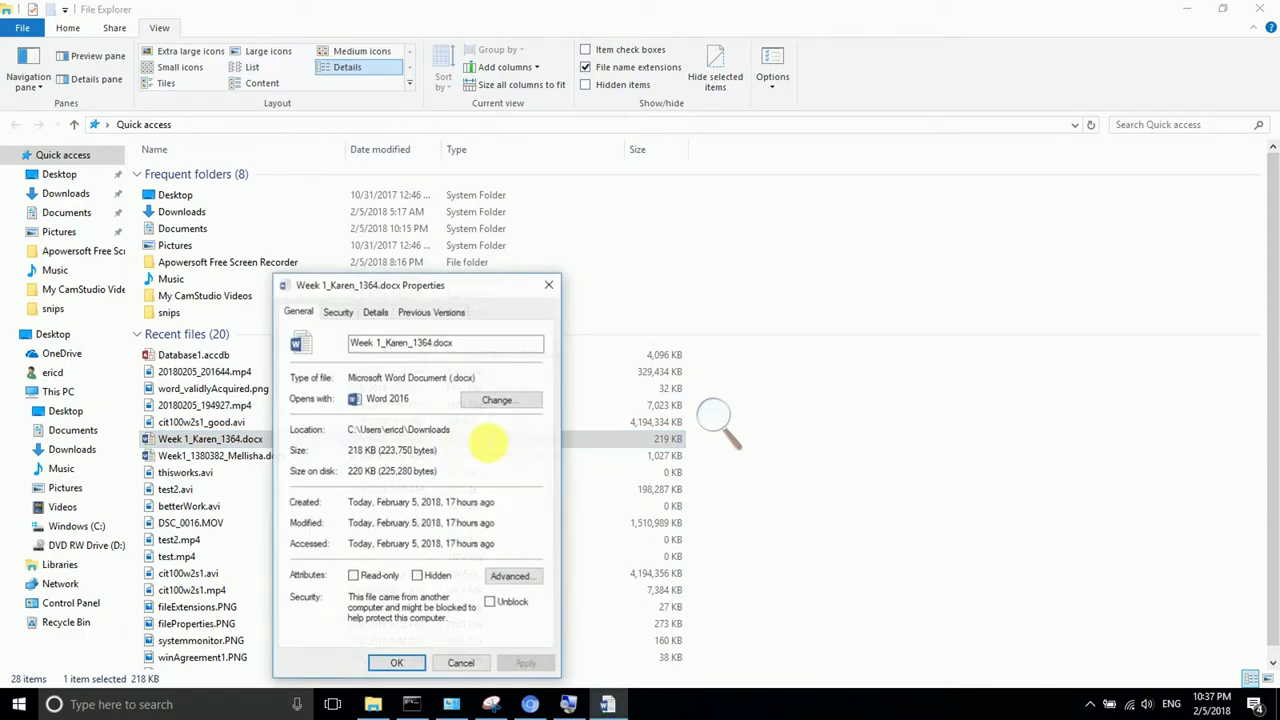
drag(444, 290, 923, 186)
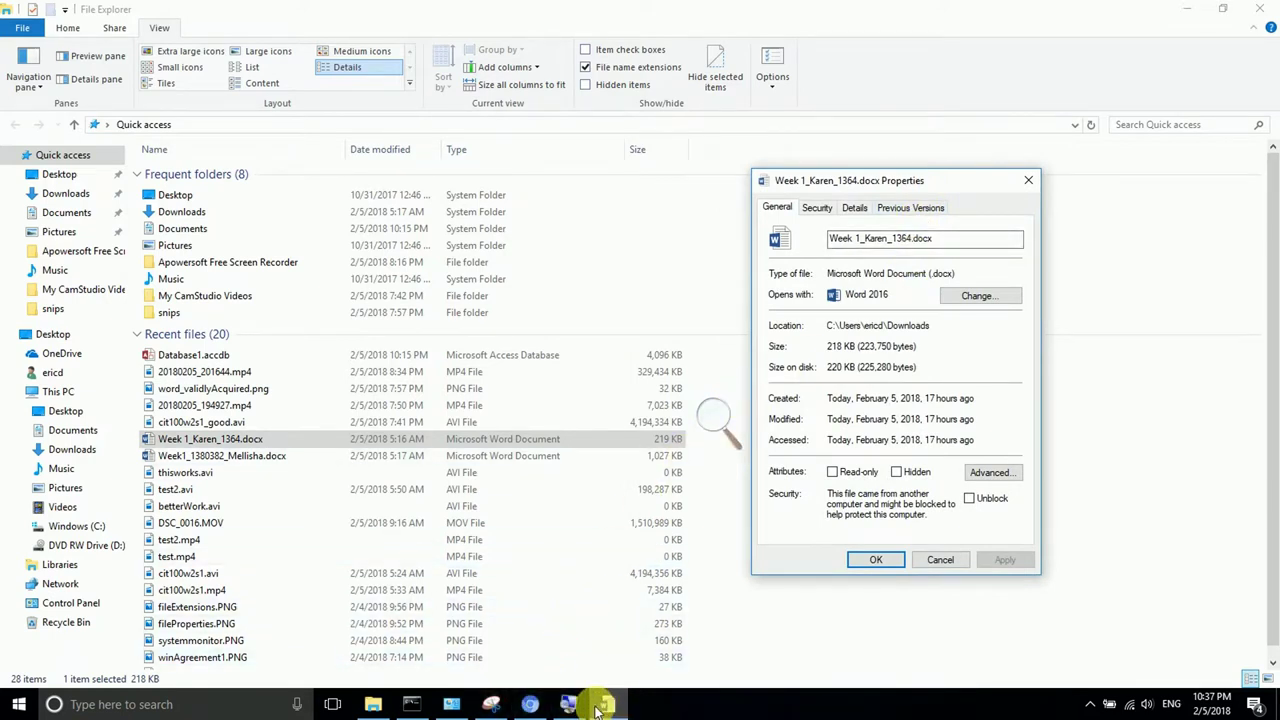
Magnify the screen to 200% and examine the document's location, size and size on disk
click(569, 704)
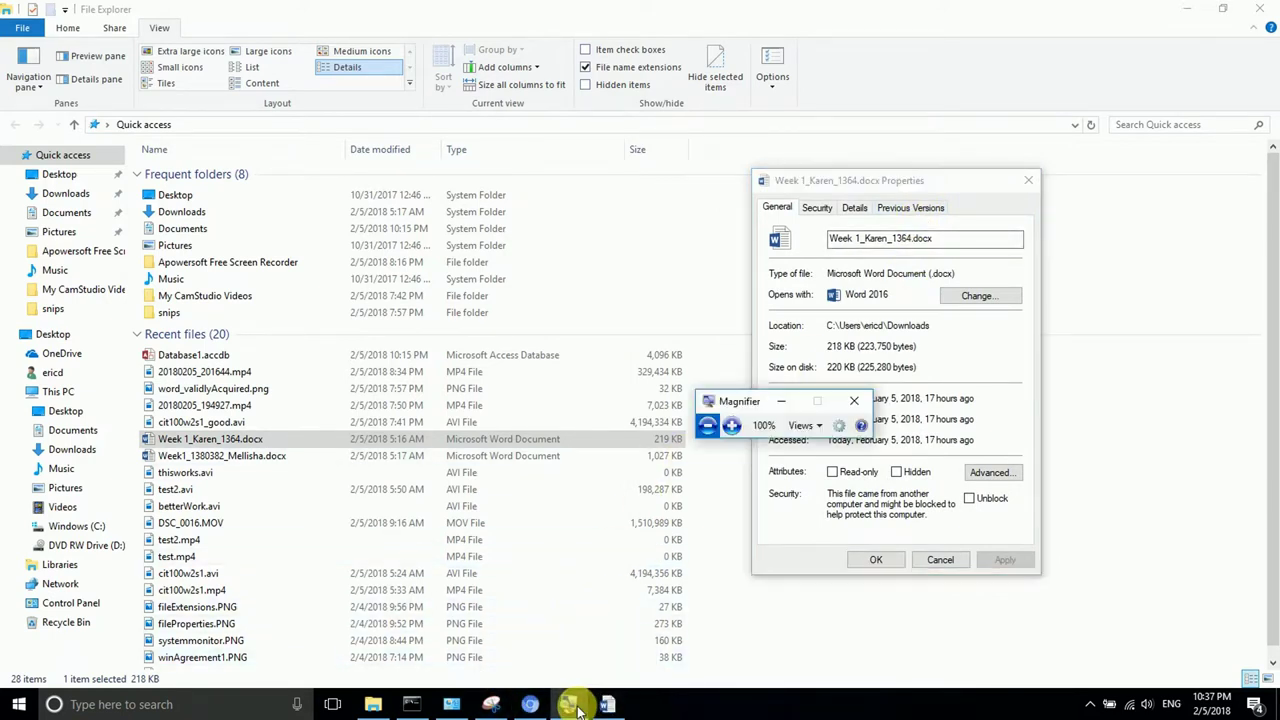
click(732, 427)
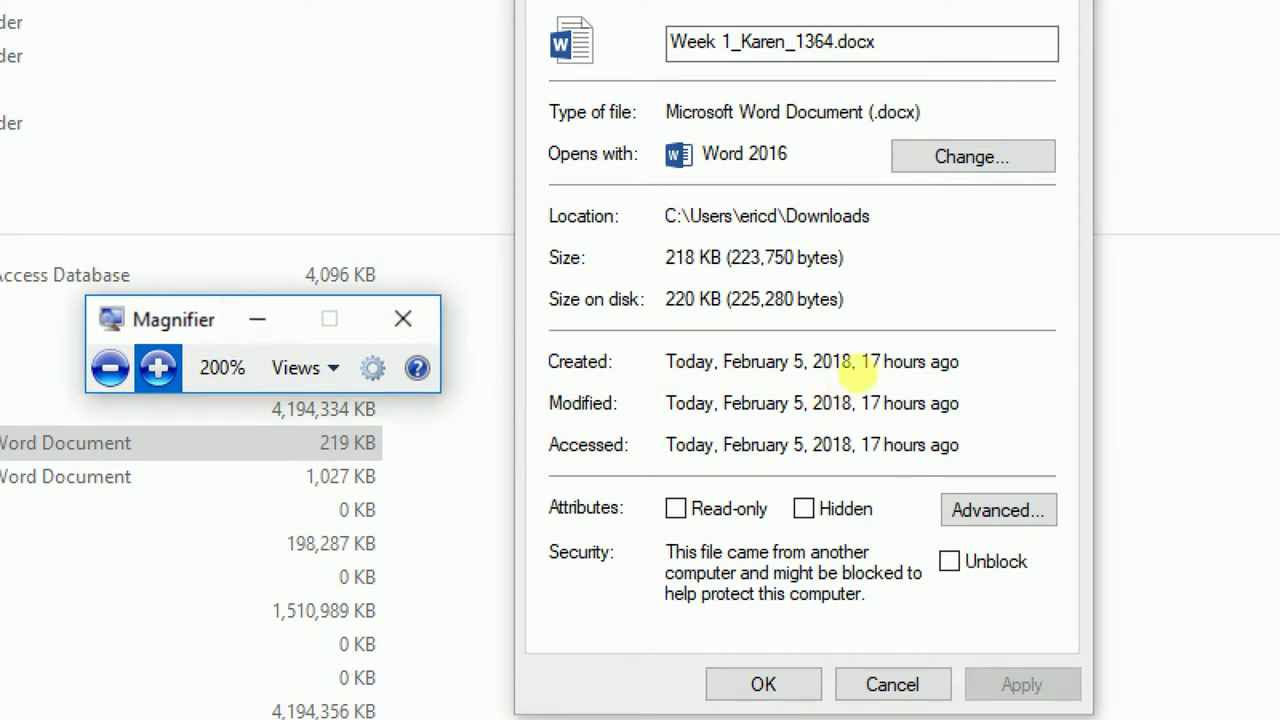
click(886, 328)
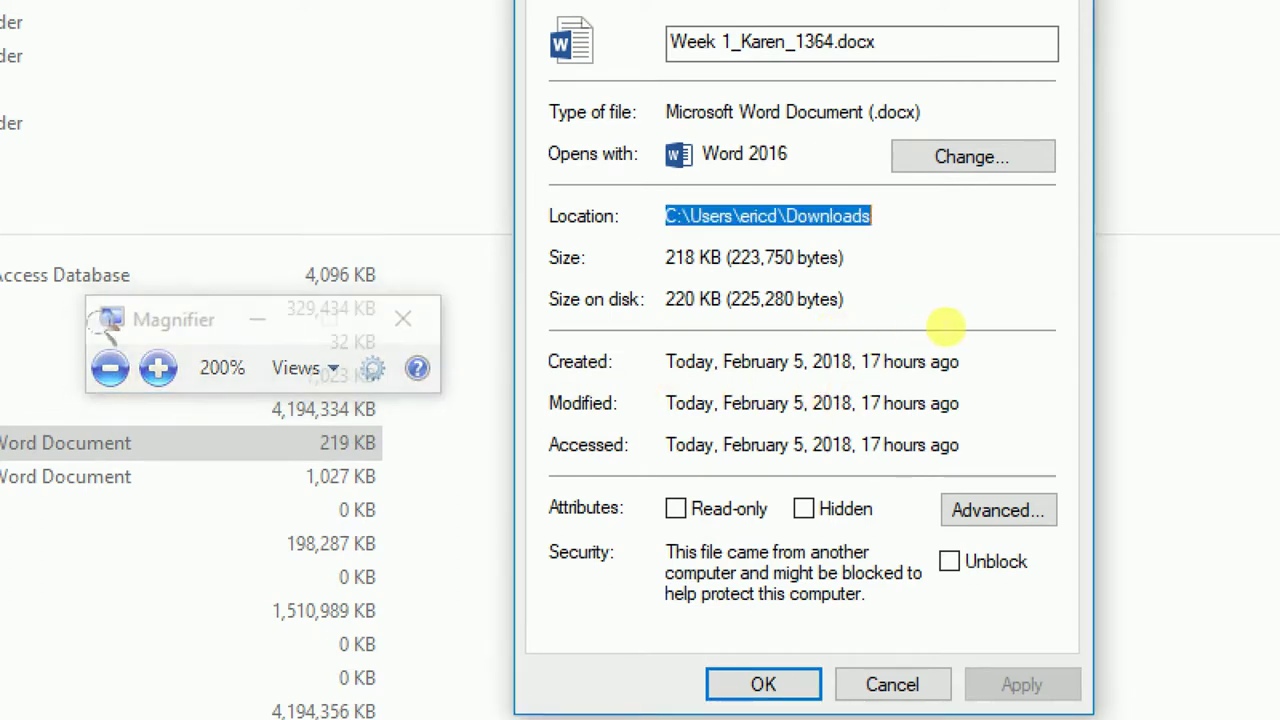
key(End)
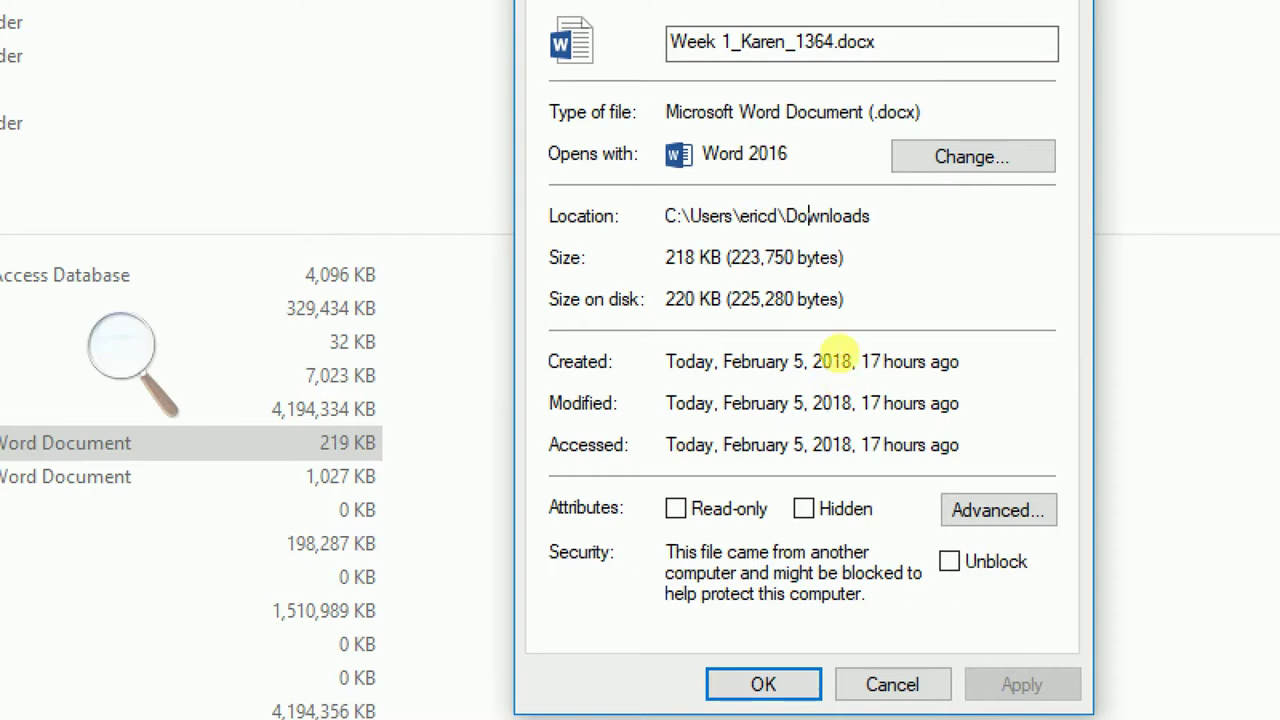
drag(677, 257, 843, 258)
click(818, 298)
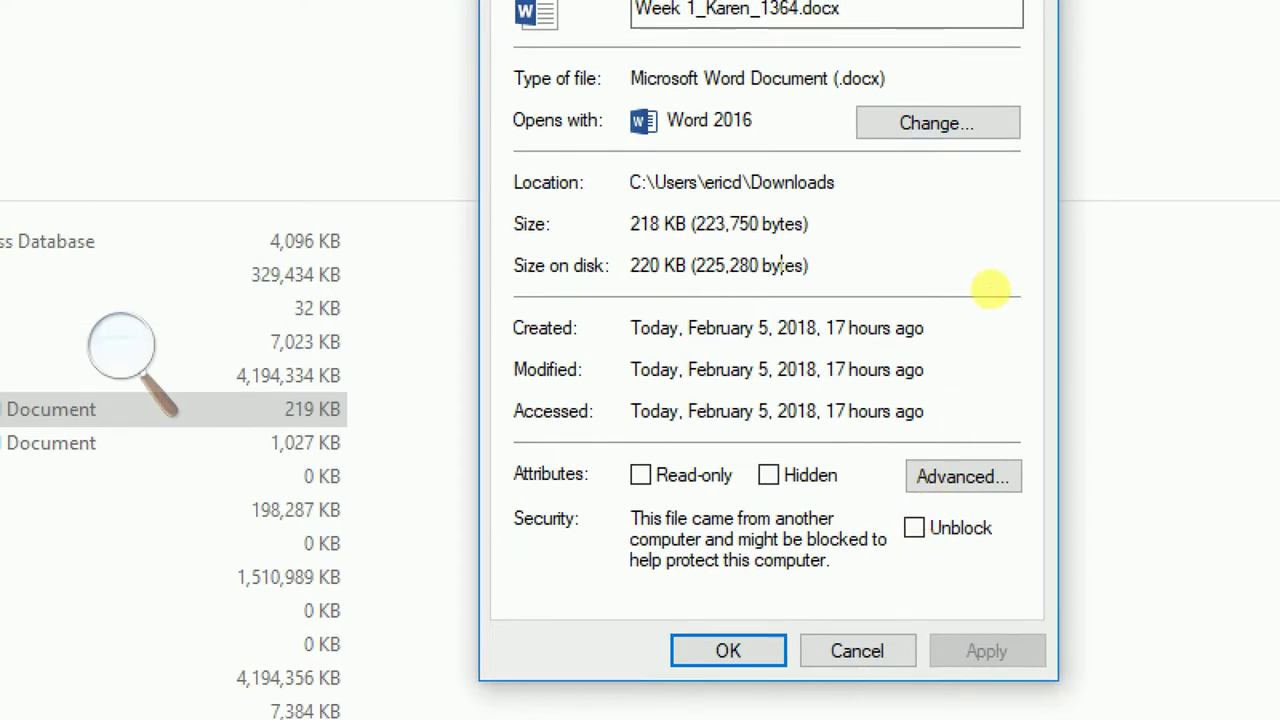
View the app choices for opening .docx files, dismiss them without a change and close the properties dialog
key(Tab)
key(Return)
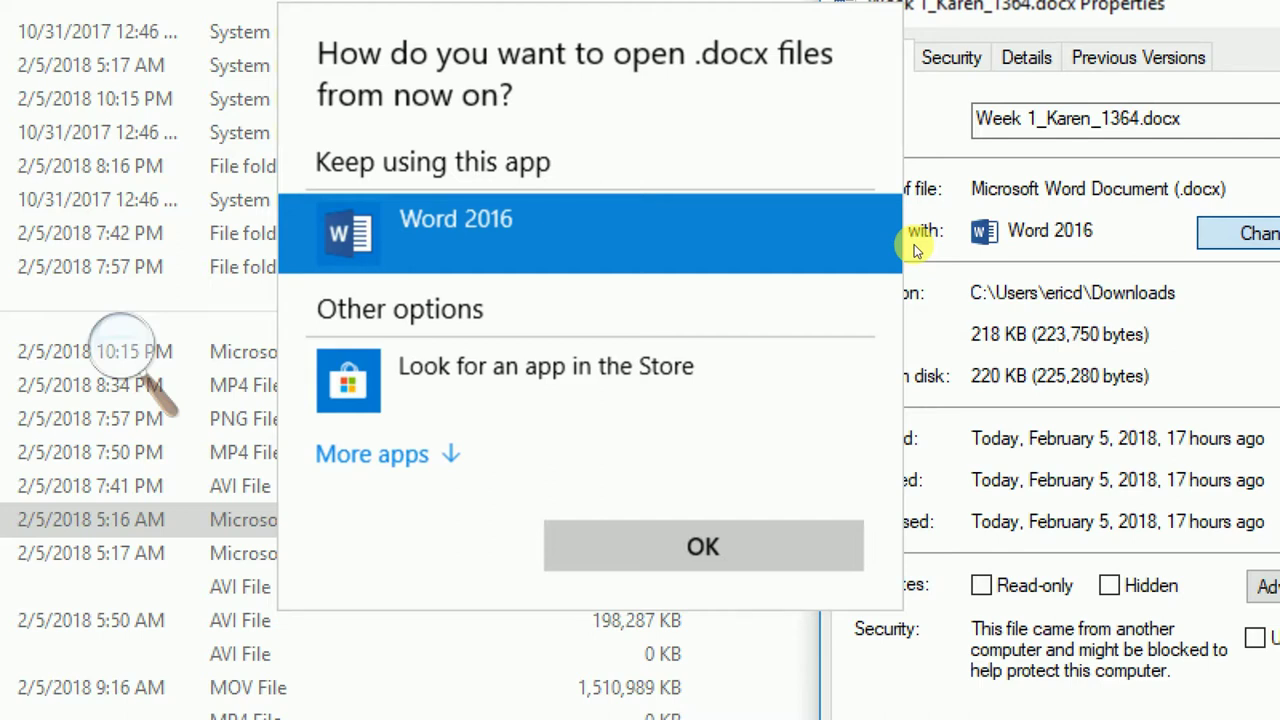
click(915, 250)
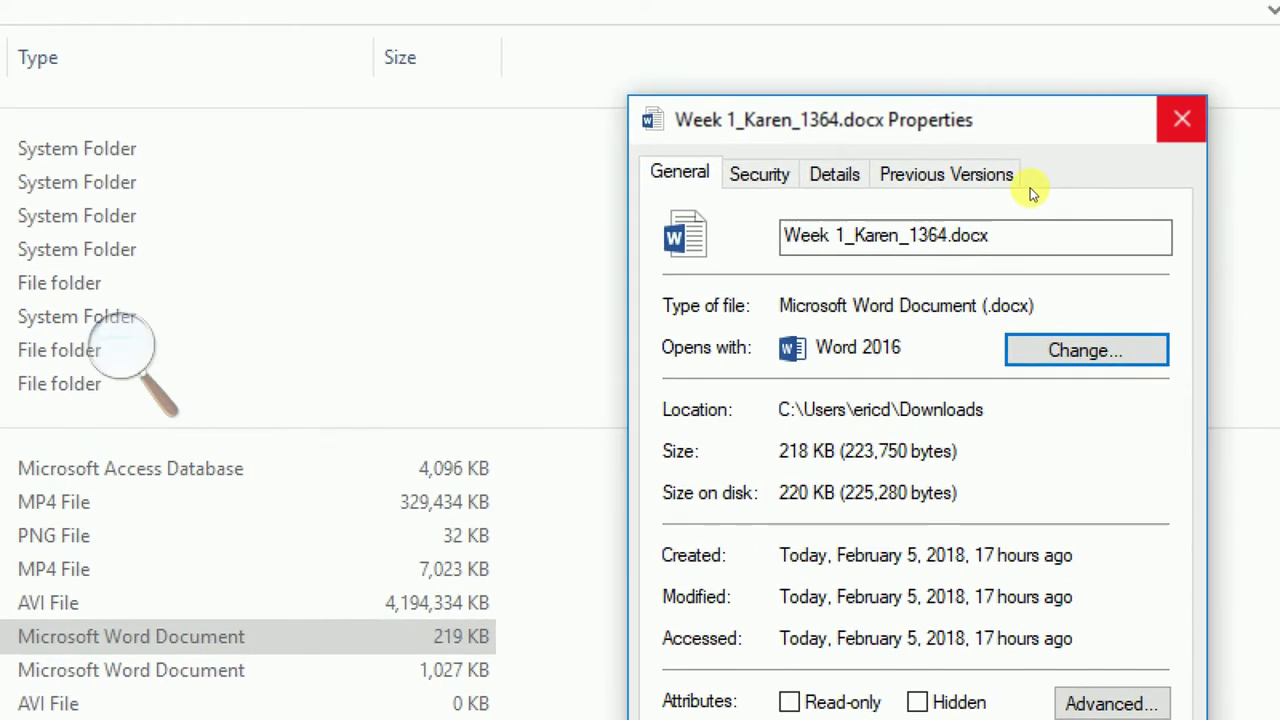
click(1182, 119)
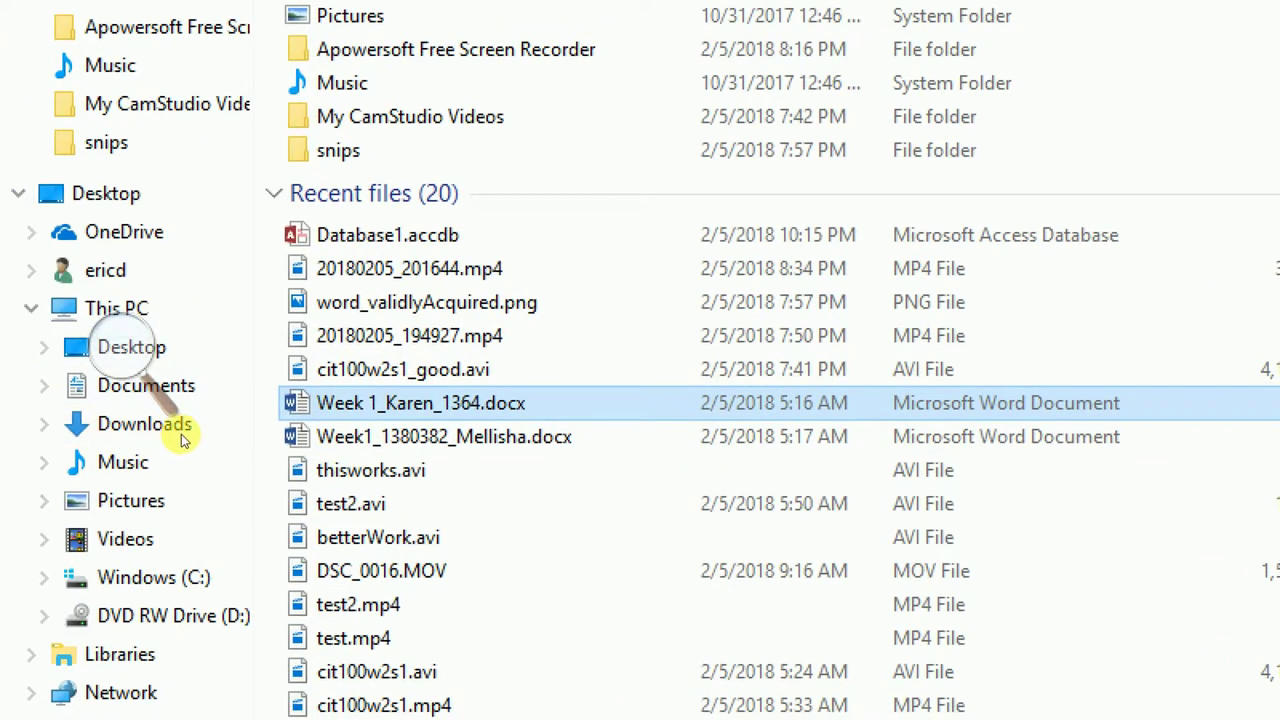
Look through the commands offered for the selected 219 KB Word document in the recent files, checking for a rename option, and dismiss them
key(shift+F10)
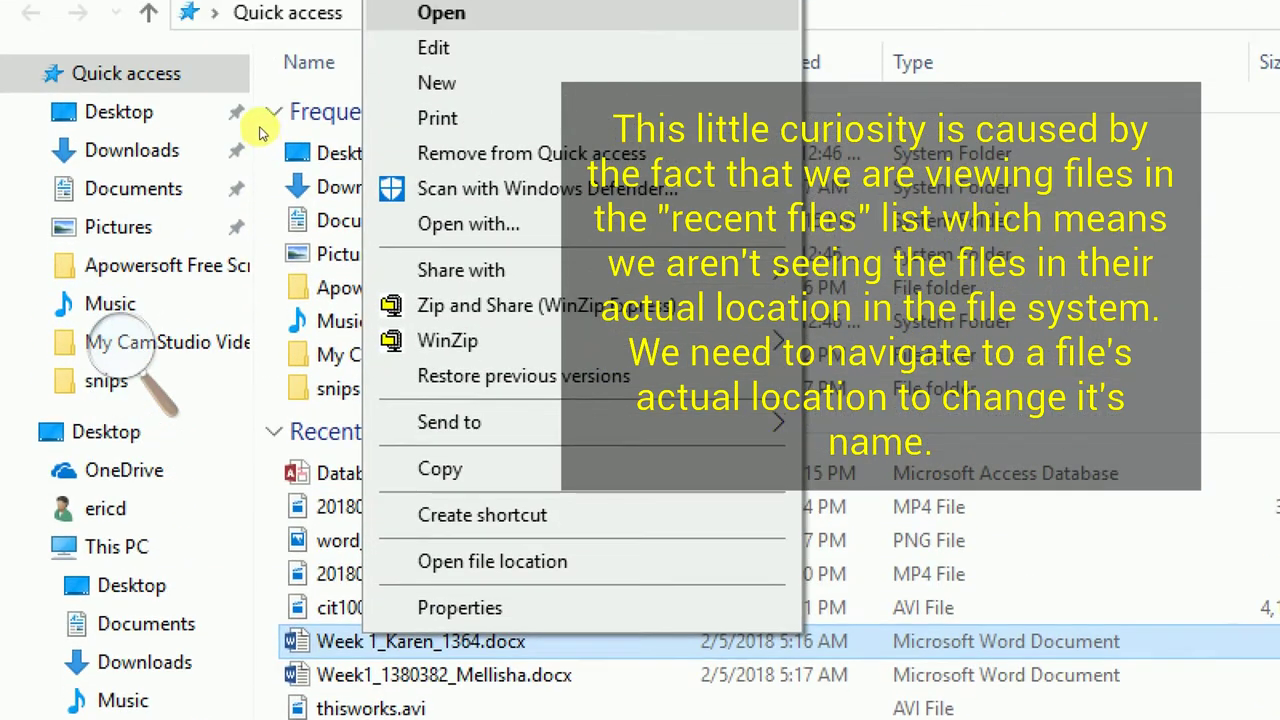
key(Down)
key(Down)
key(Down)
key(Down)
key(Down)
key(Down)
key(Down)
key(Down)
key(Down)
key(Down)
key(Down)
key(Down)
key(Down)
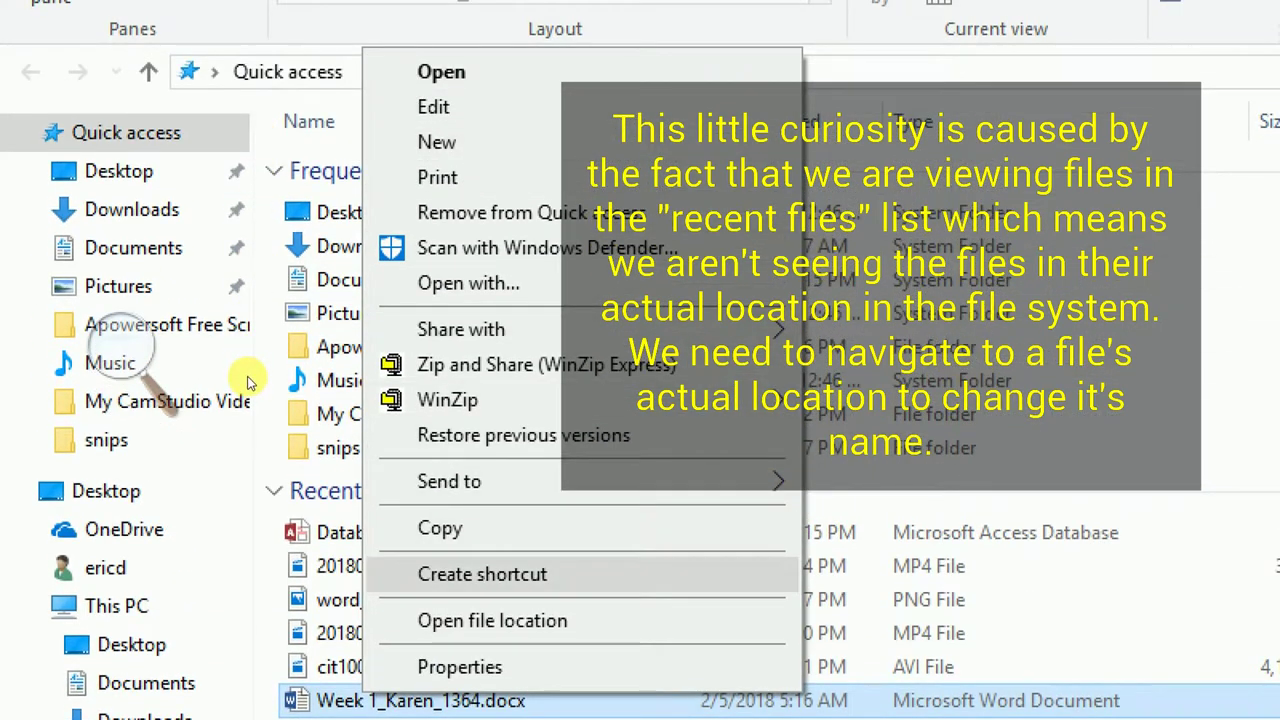
key(Up)
key(Up)
key(Up)
key(Up)
key(Up)
key(Up)
key(Up)
key(Down)
key(Down)
key(Down)
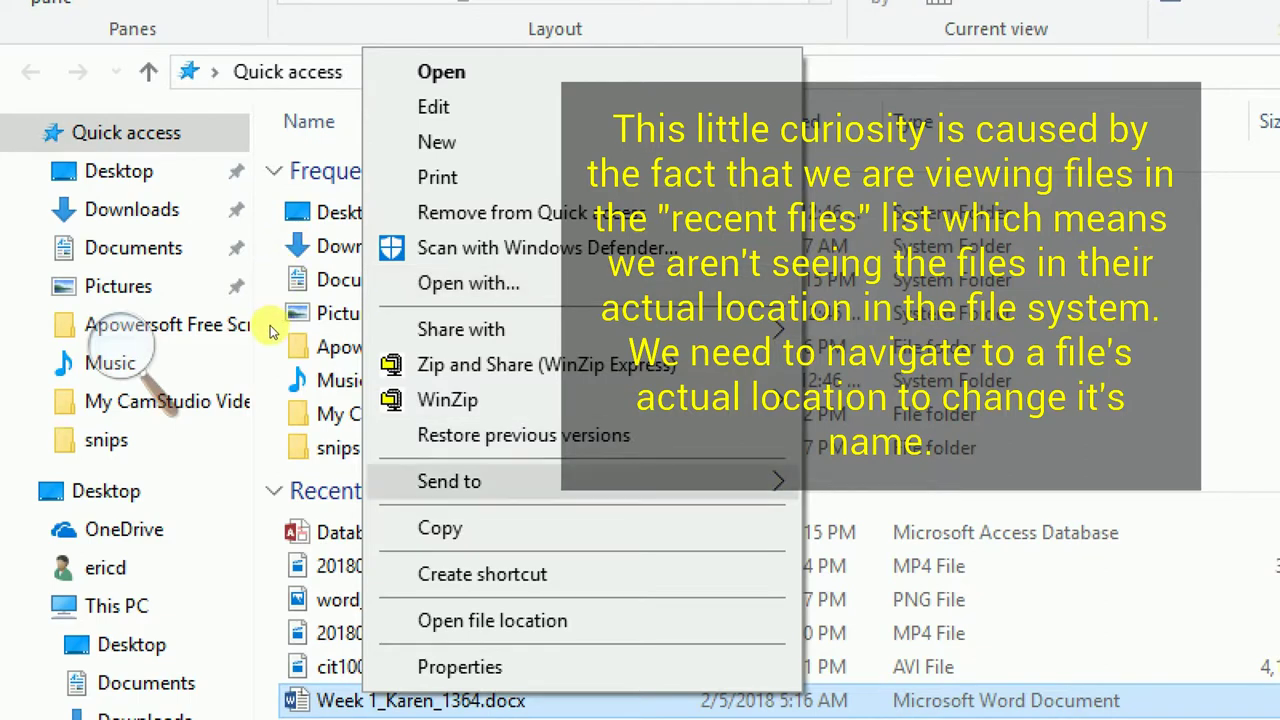
key(Up)
key(Down)
key(Down)
key(Down)
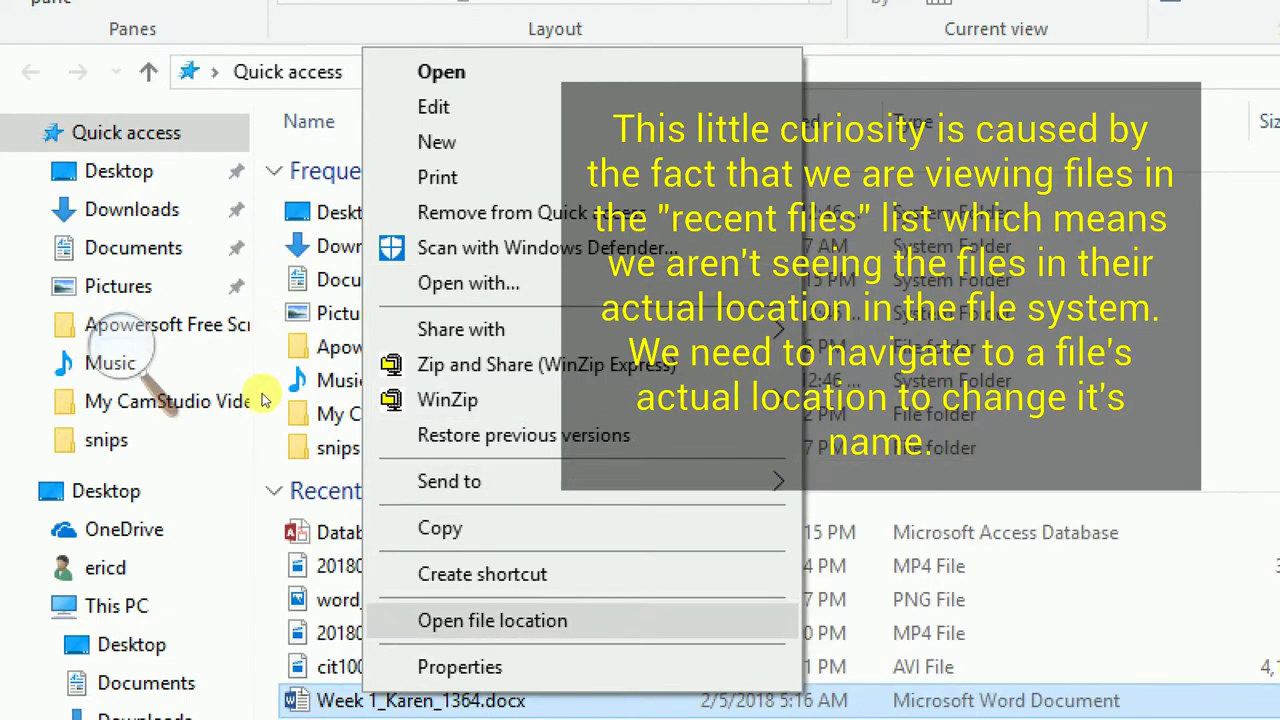
key(Up)
key(Up)
key(Up)
key(Up)
key(Up)
key(Up)
key(Up)
key(Up)
key(Up)
key(Up)
key(Up)
key(Up)
key(Up)
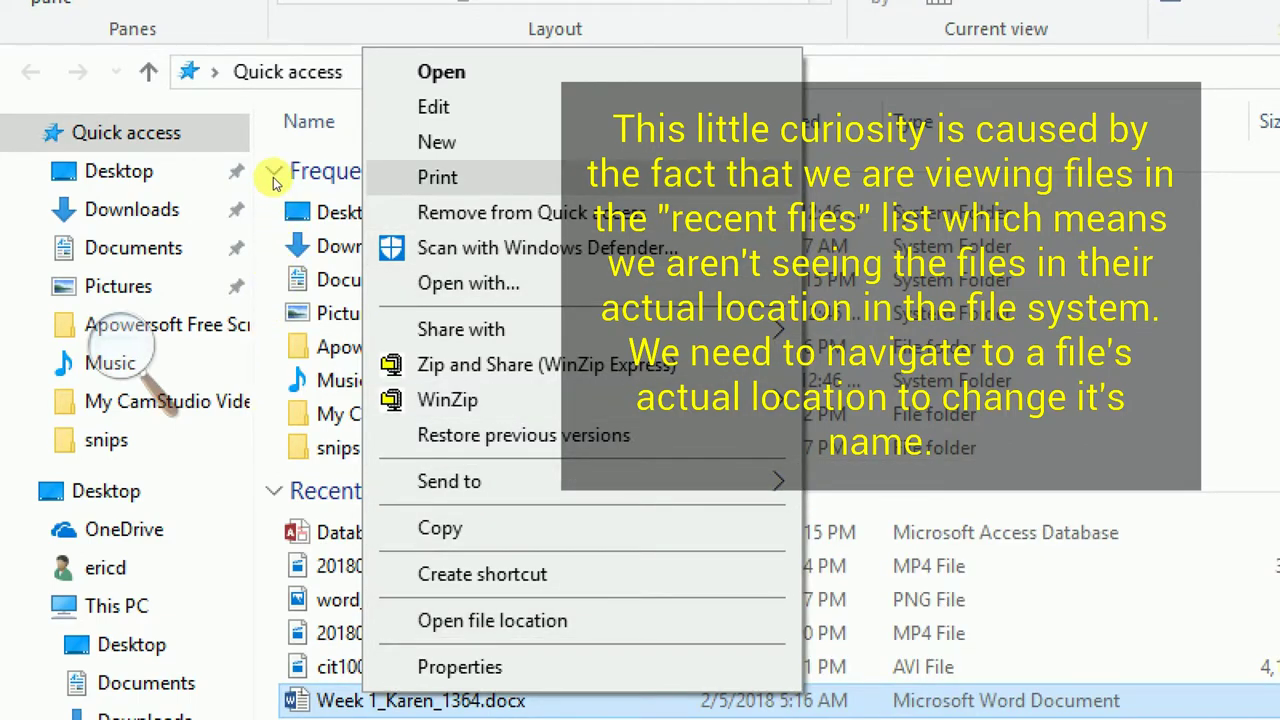
key(Down)
key(Down)
key(Down)
key(Down)
key(Down)
key(Down)
key(Down)
key(Down)
key(Down)
key(Down)
key(Down)
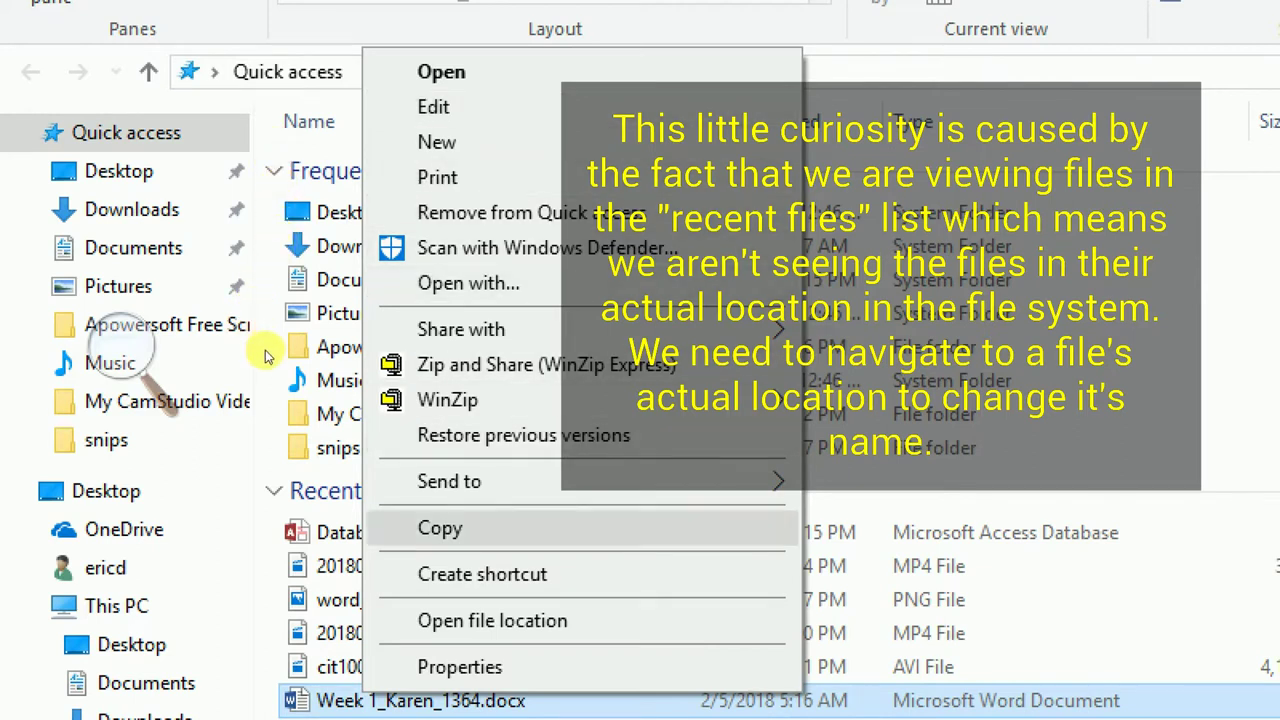
key(Escape)
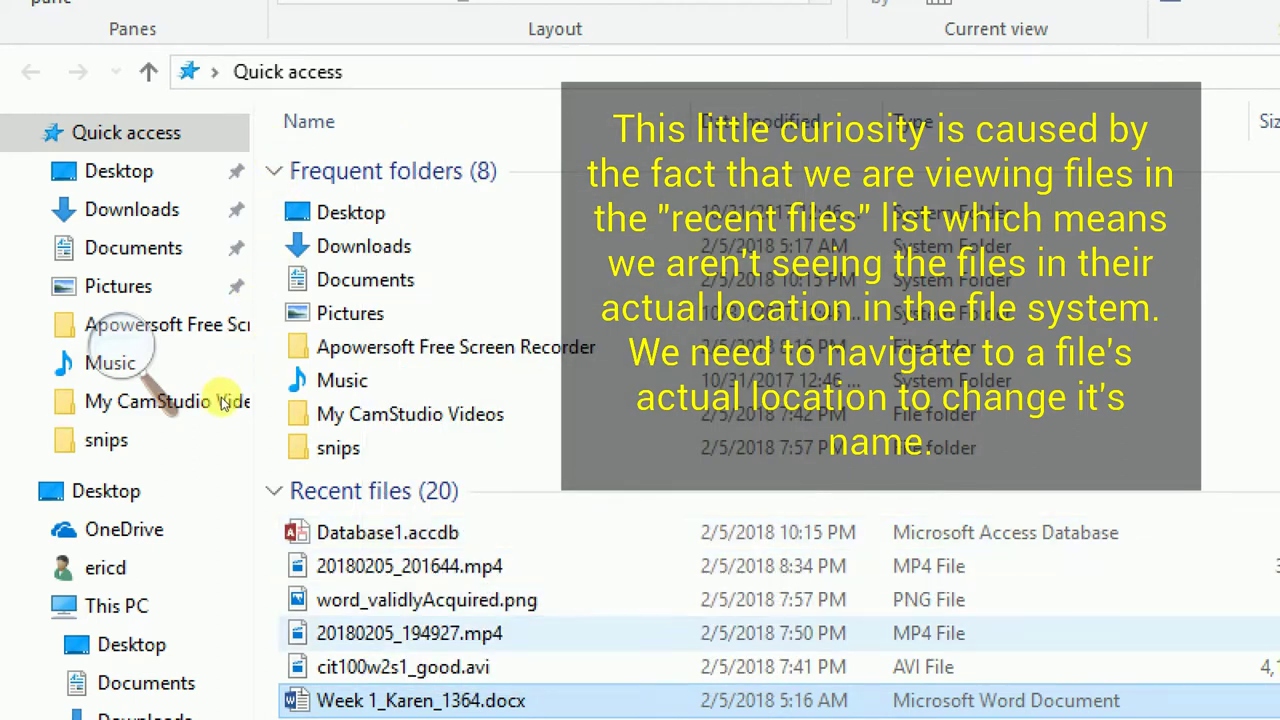
Reset the screen magnification to 100%, move the Magnifier clear of the file list and open the Downloads folder
scroll(258, 390, down, 1)
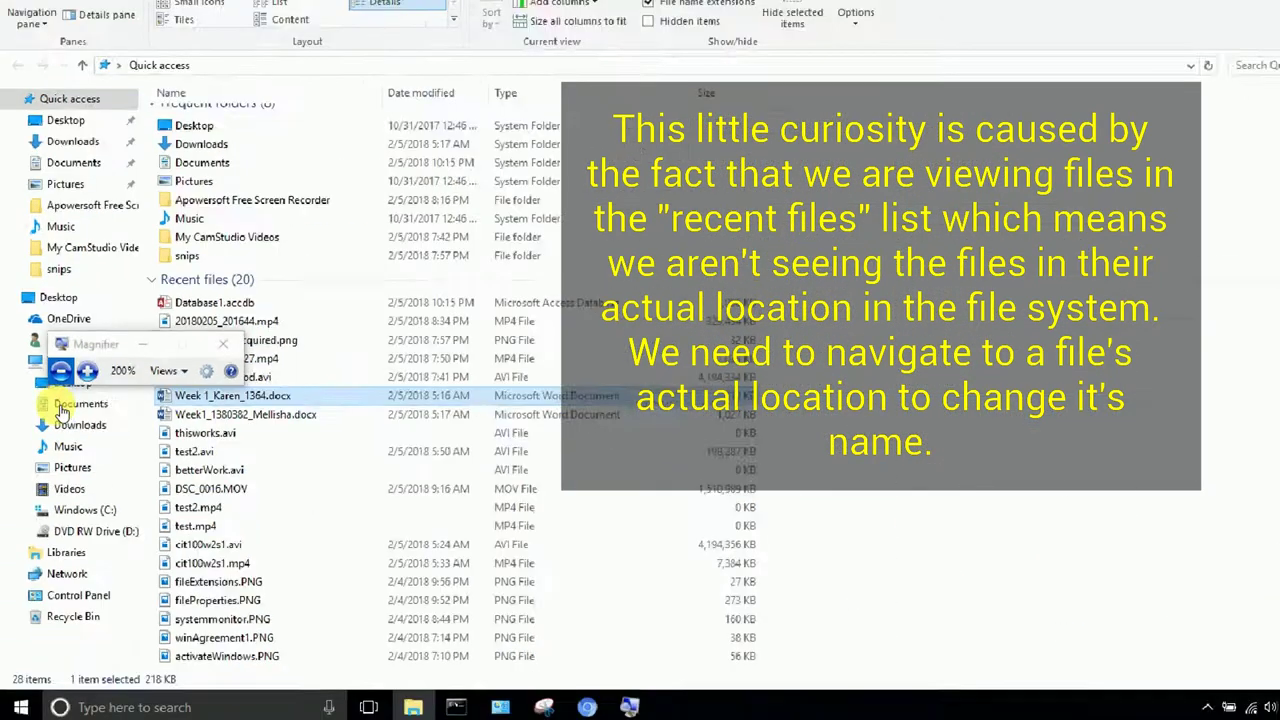
drag(85, 383, 842, 455)
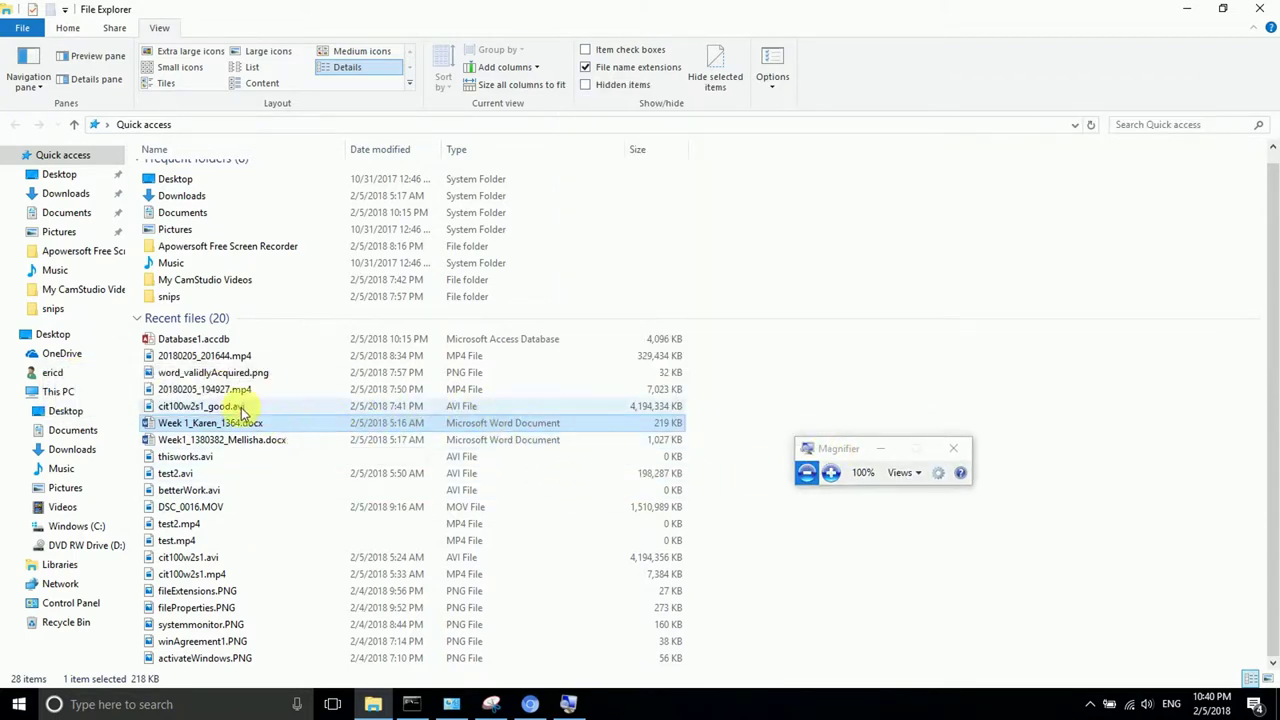
click(75, 194)
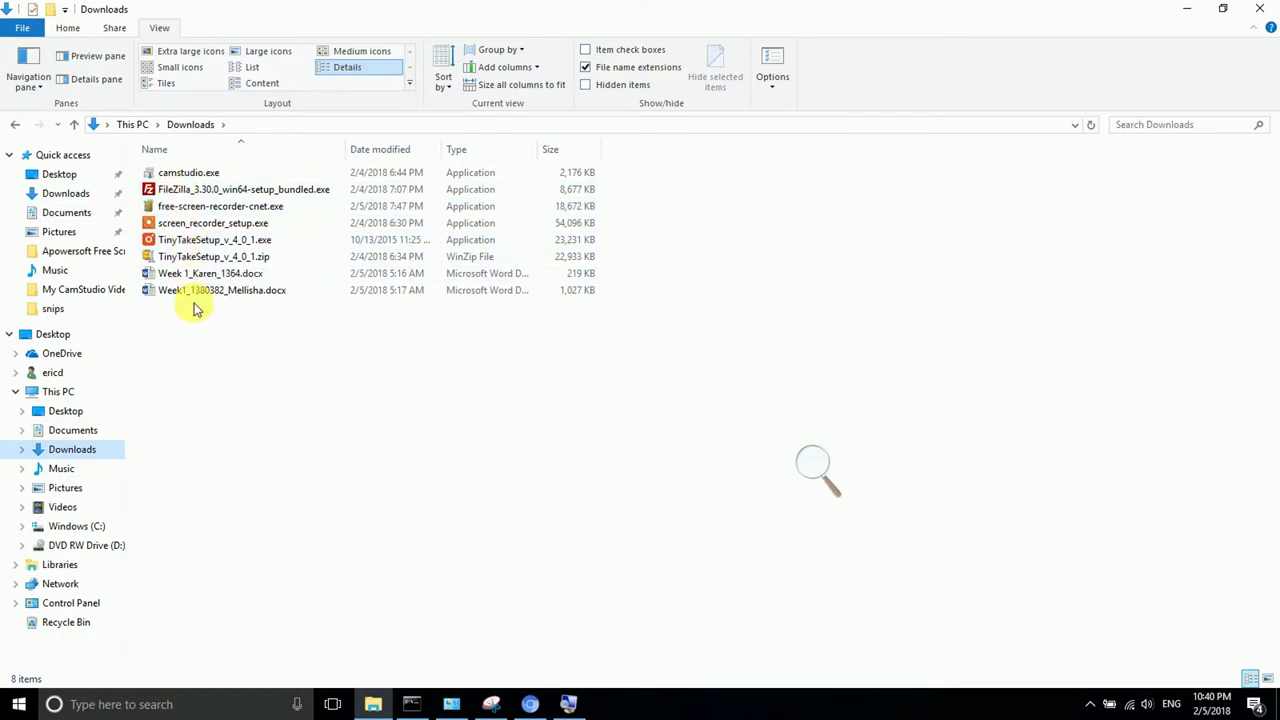
Remove the .docx extension from the 219 KB Word document's name in Downloads, accept the extension change and widen the Type column
click(811, 458)
click(831, 471)
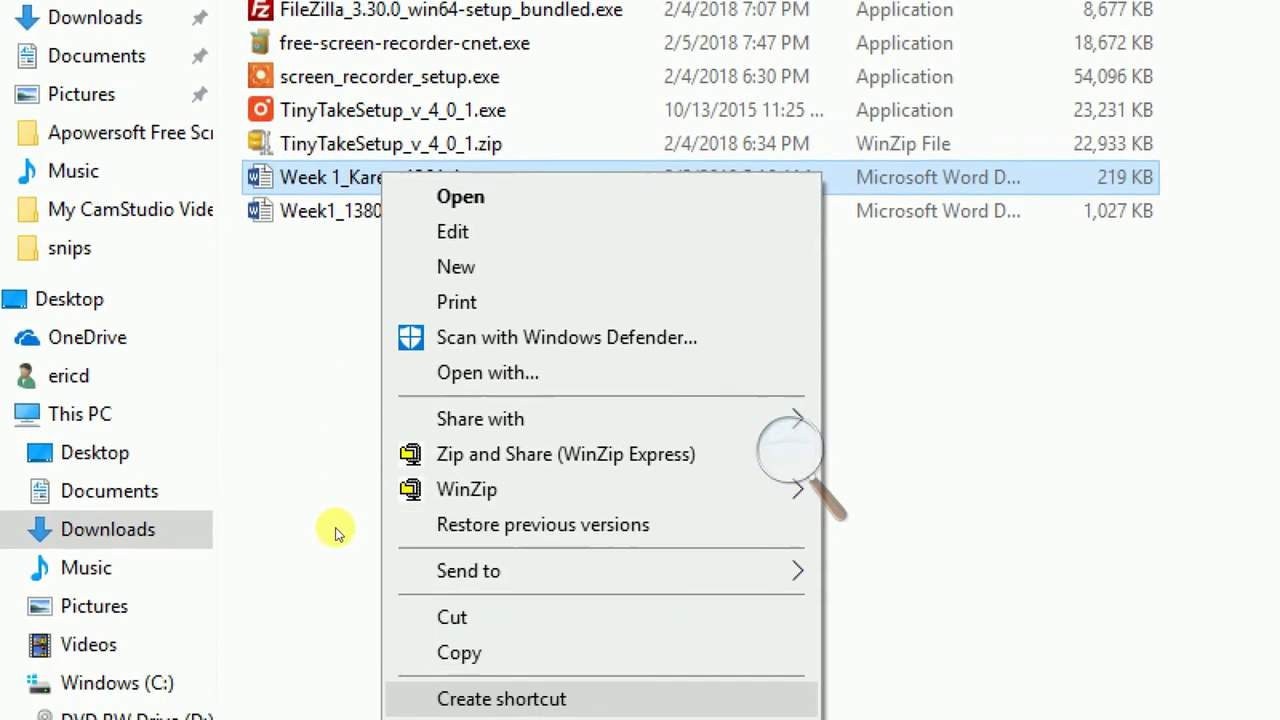
key(m)
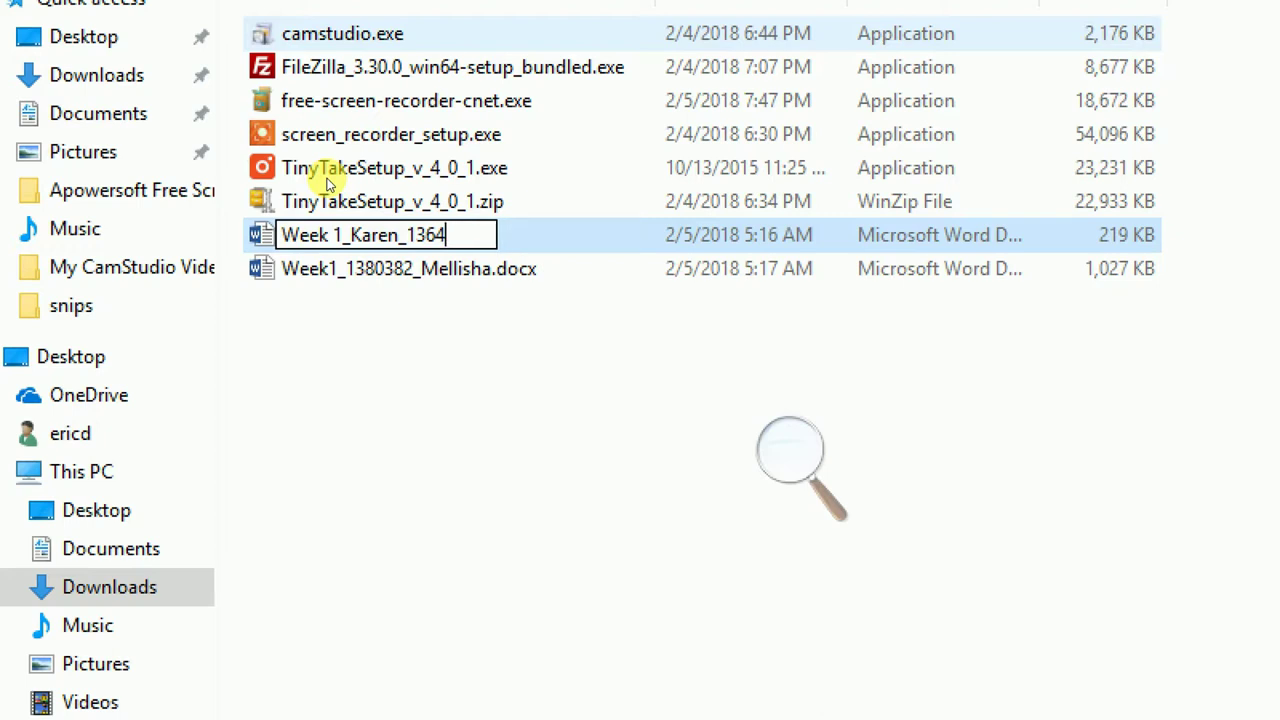
key(Return)
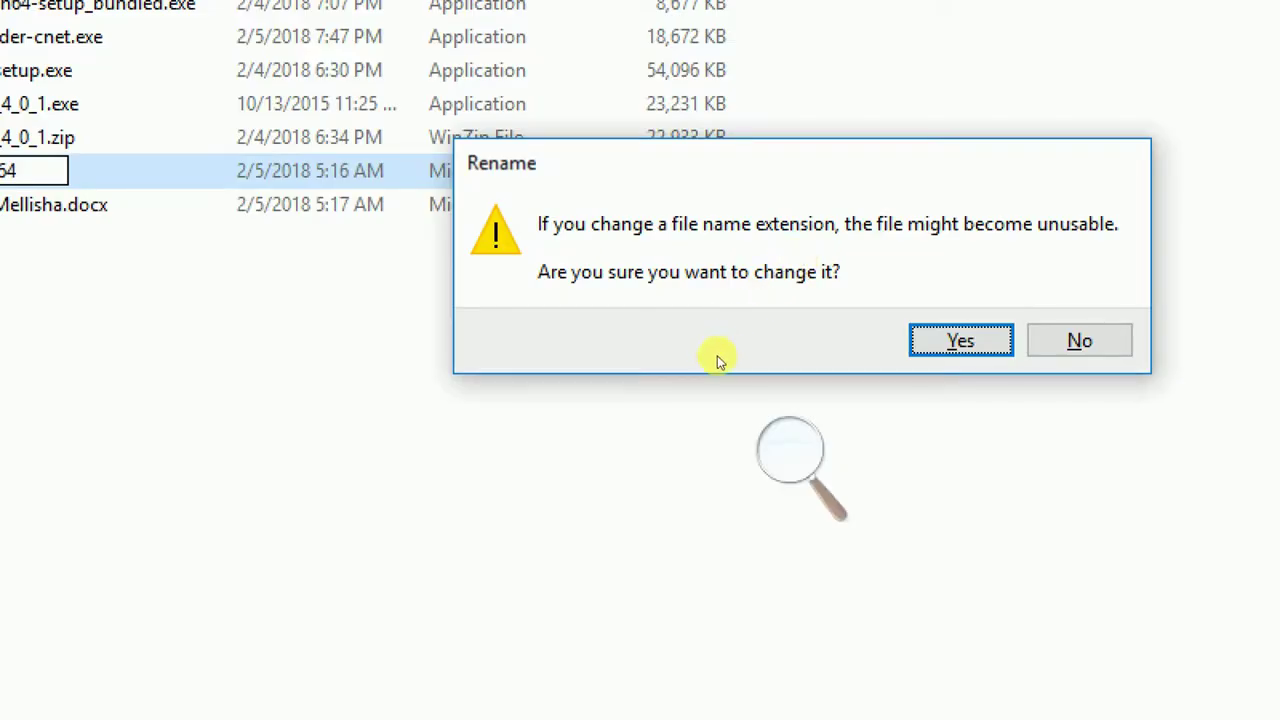
key(Return)
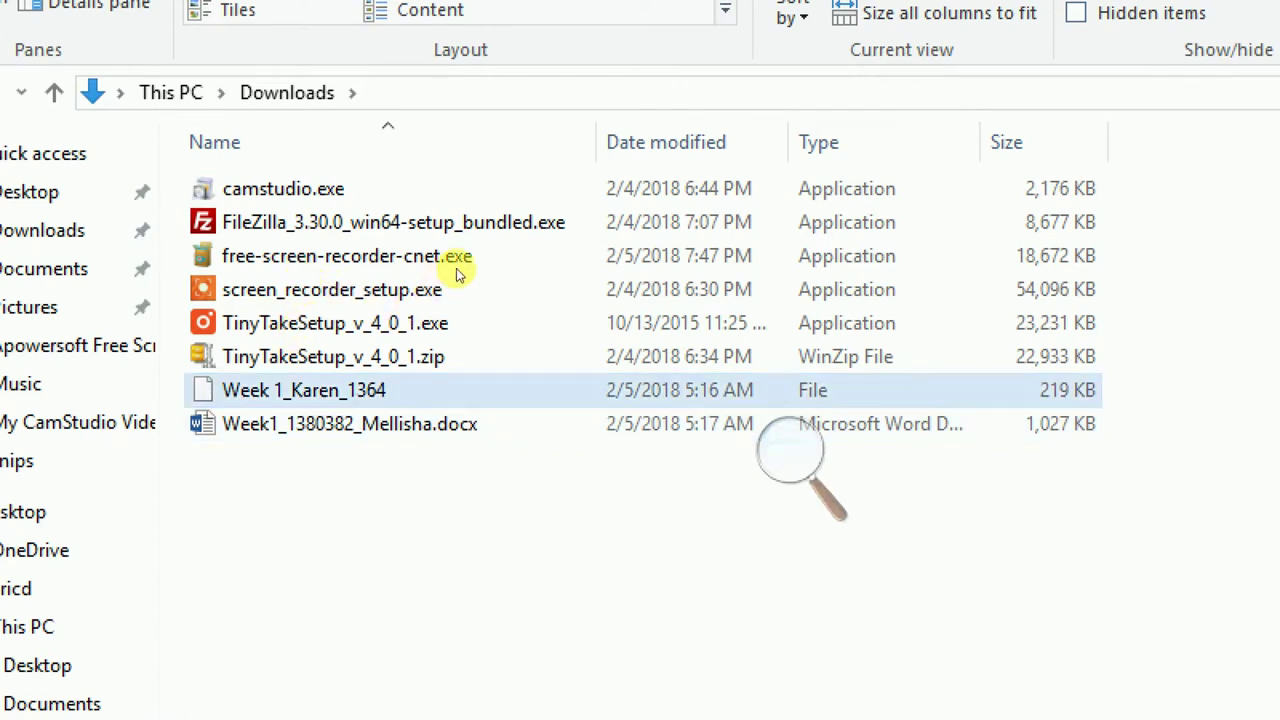
drag(982, 142, 1088, 142)
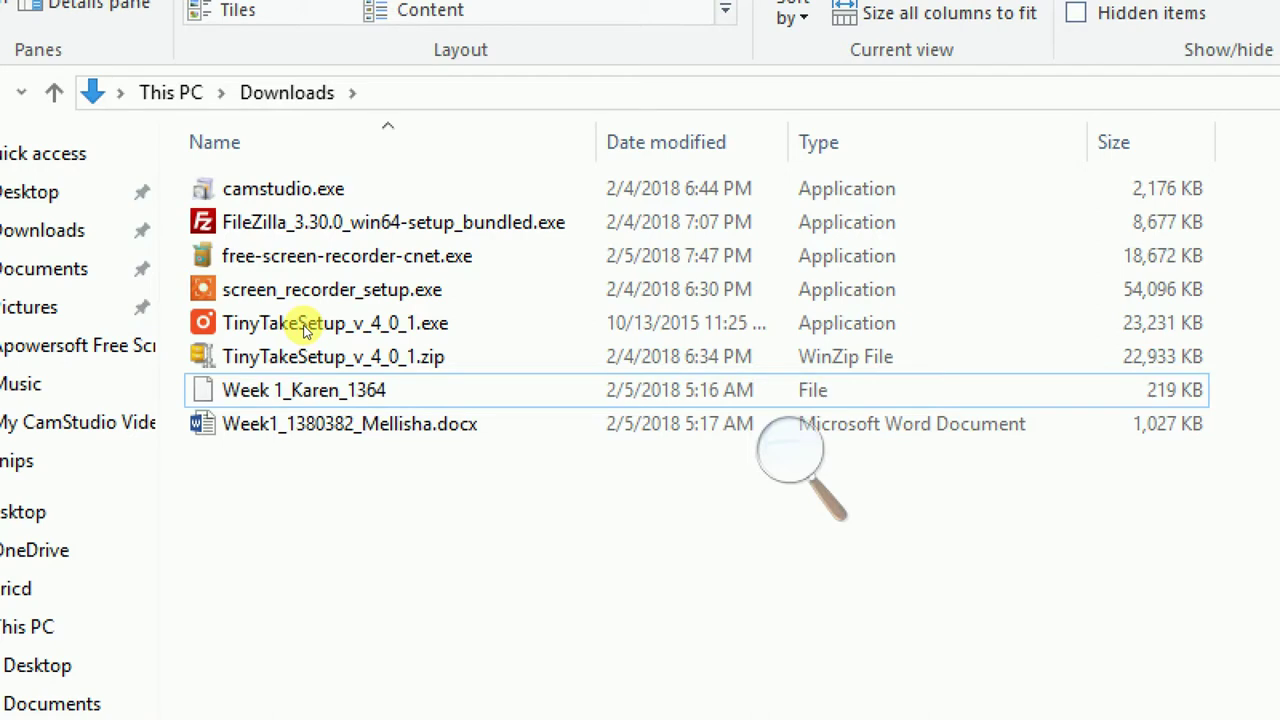
Rename the 219 KB file without an extension, adding .docx back to the end of its name
key(space)
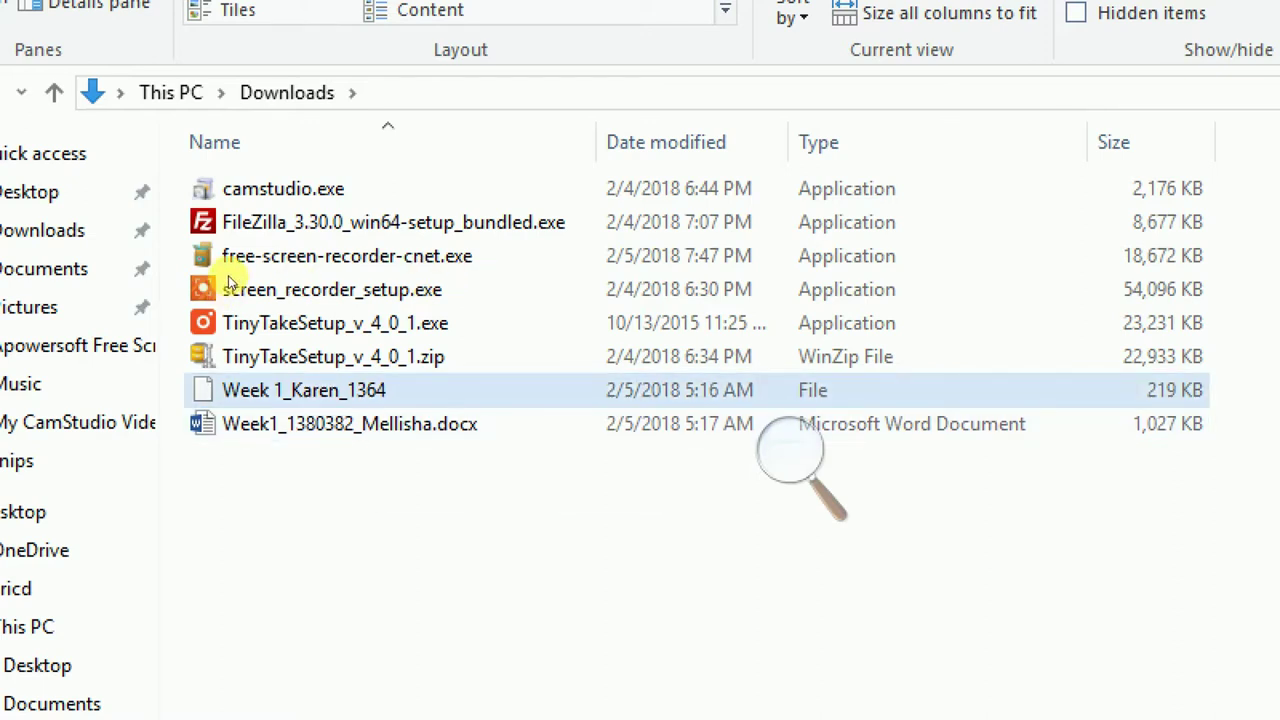
key(shift+F10)
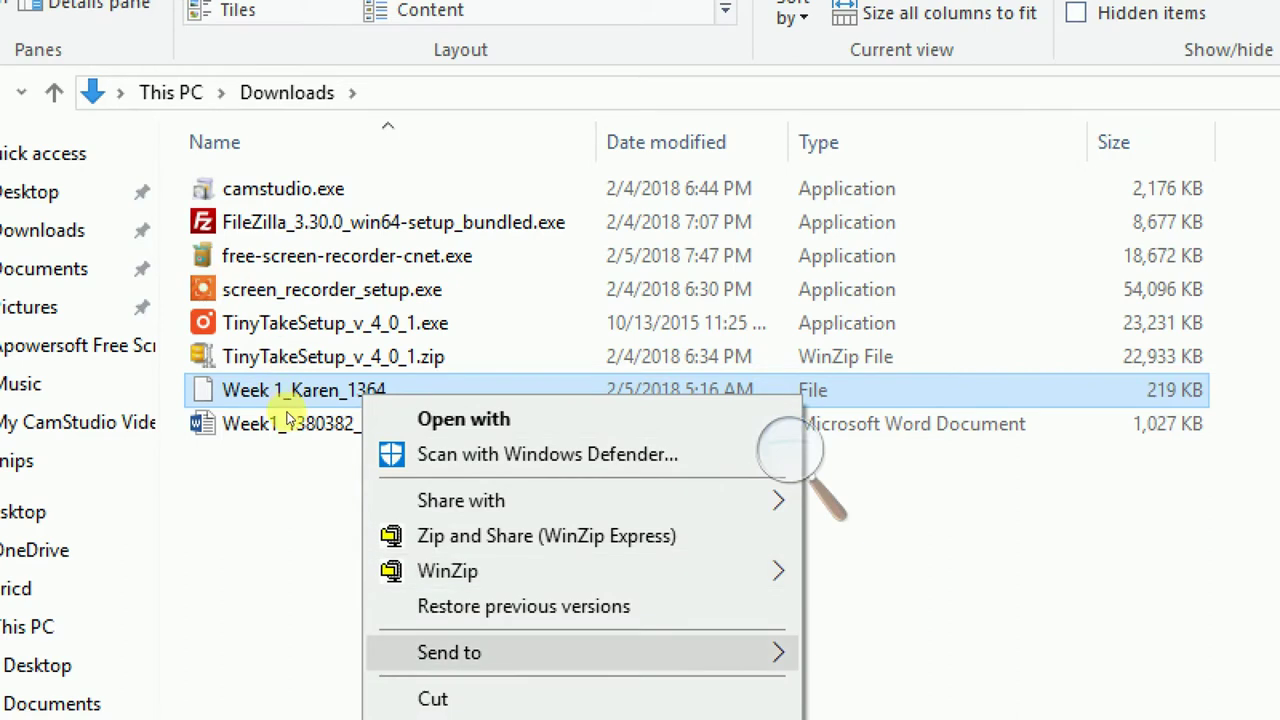
key(Up)
key(Up)
key(Return)
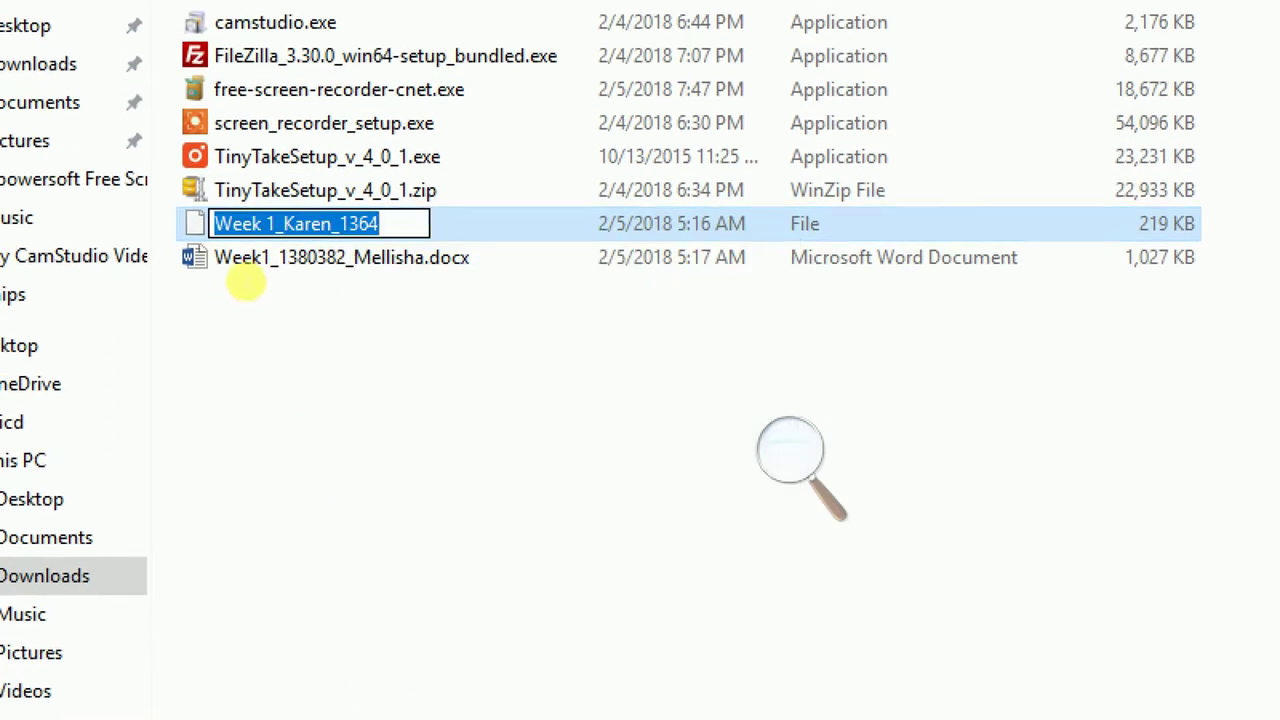
key(End)
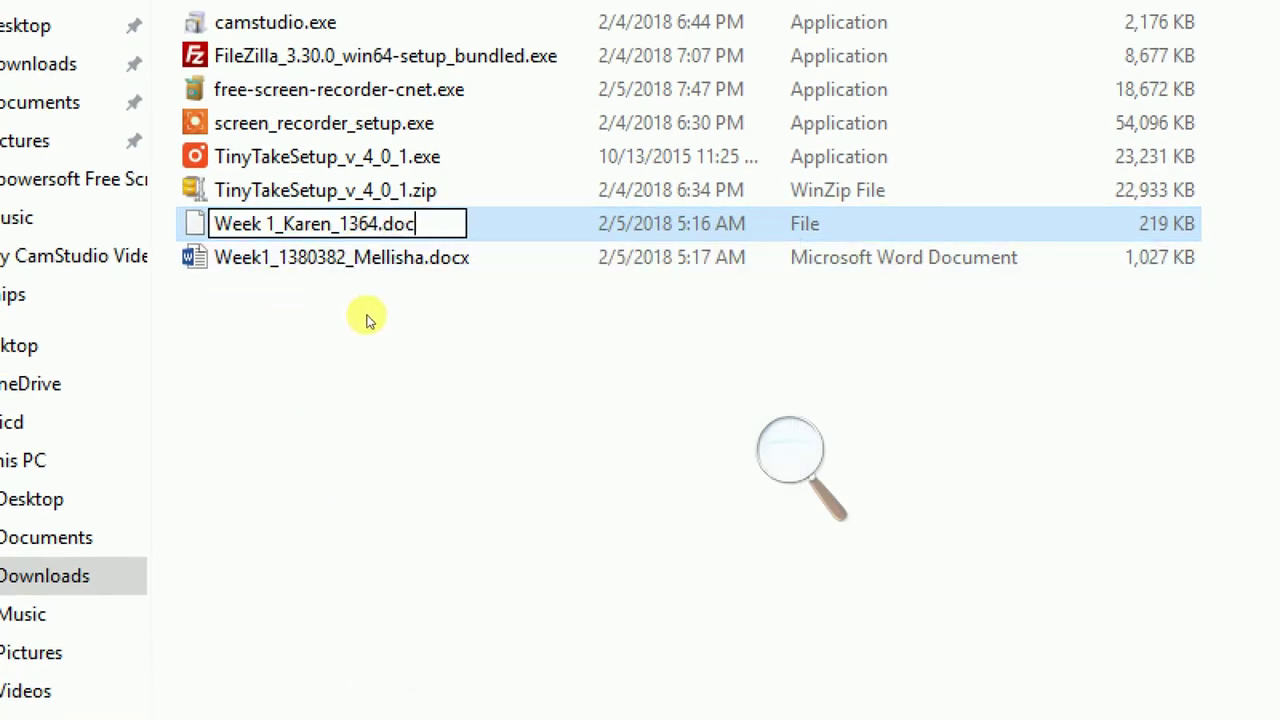
text(x)
key(Return)
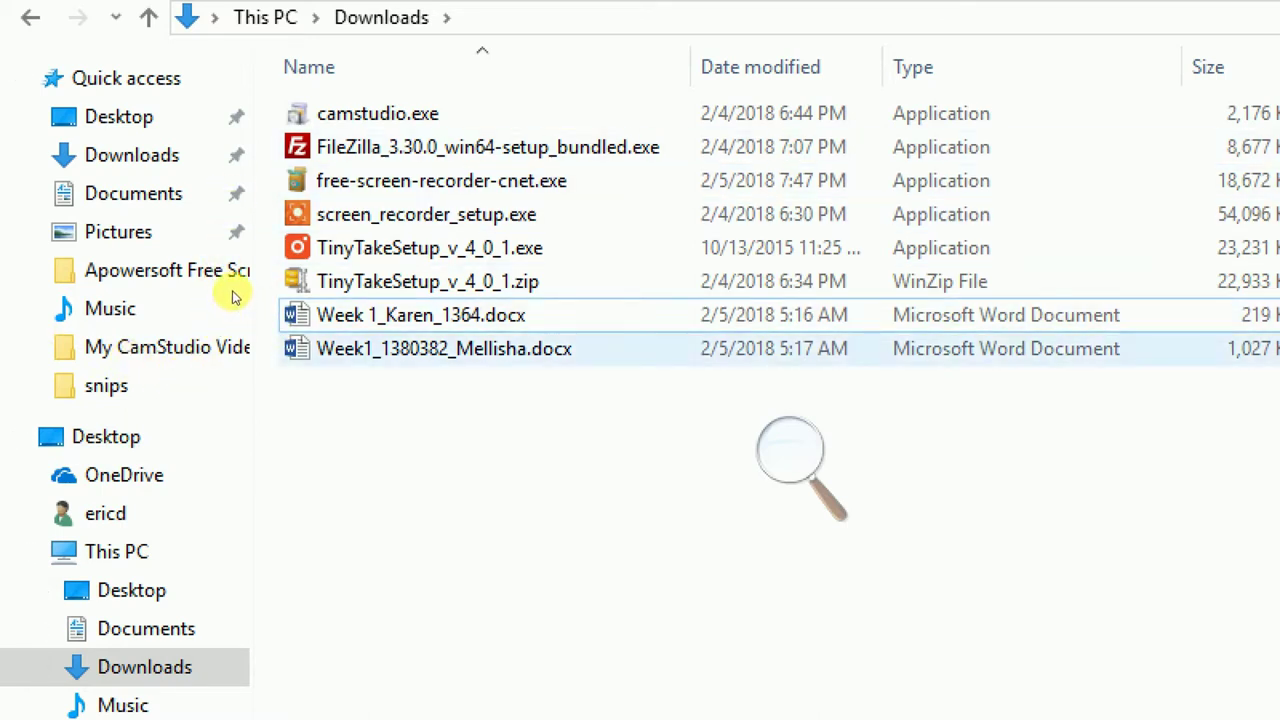
Open the Windows (C:) drive, examine the Windows folder's size and contents in its properties and close them
key(Down)
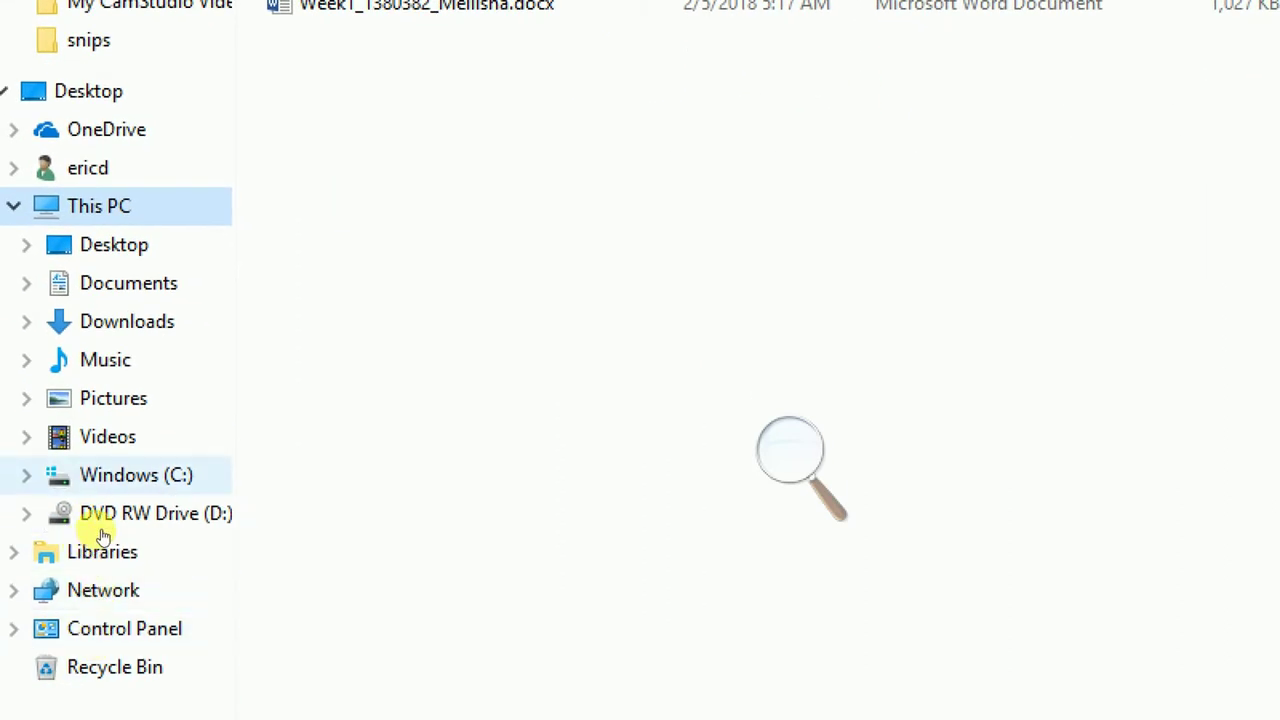
click(56, 498)
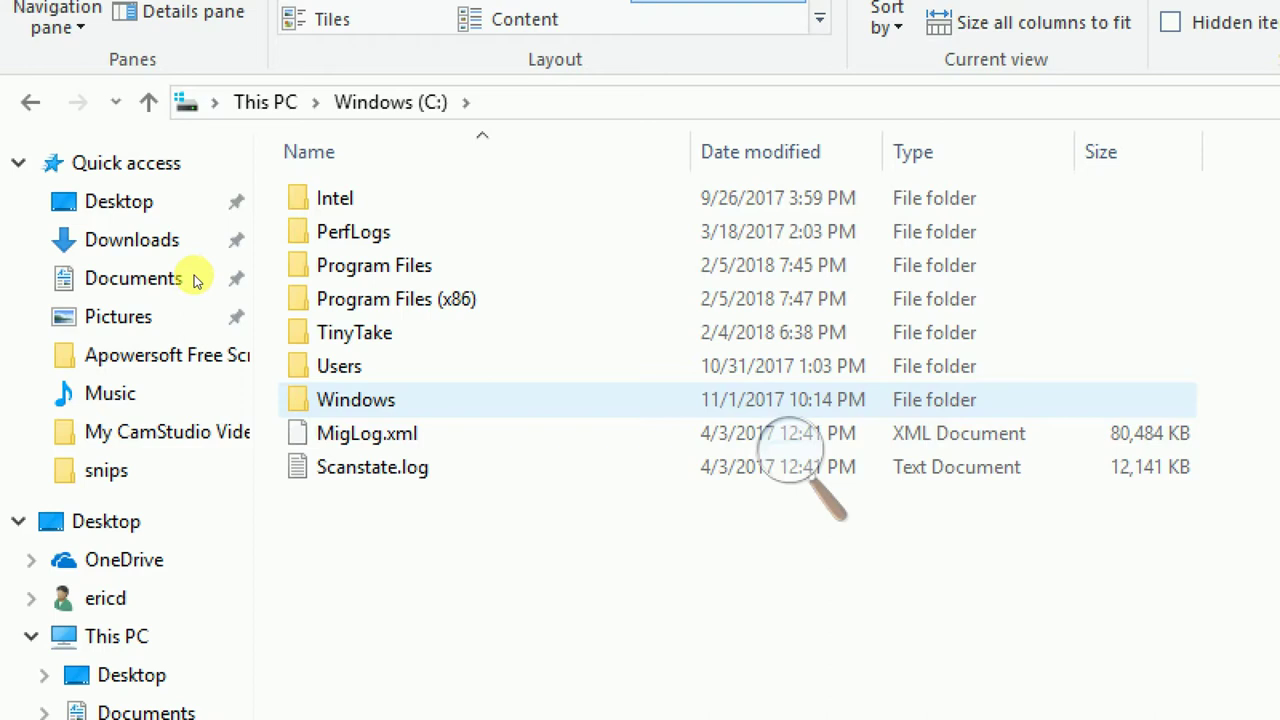
click(193, 278)
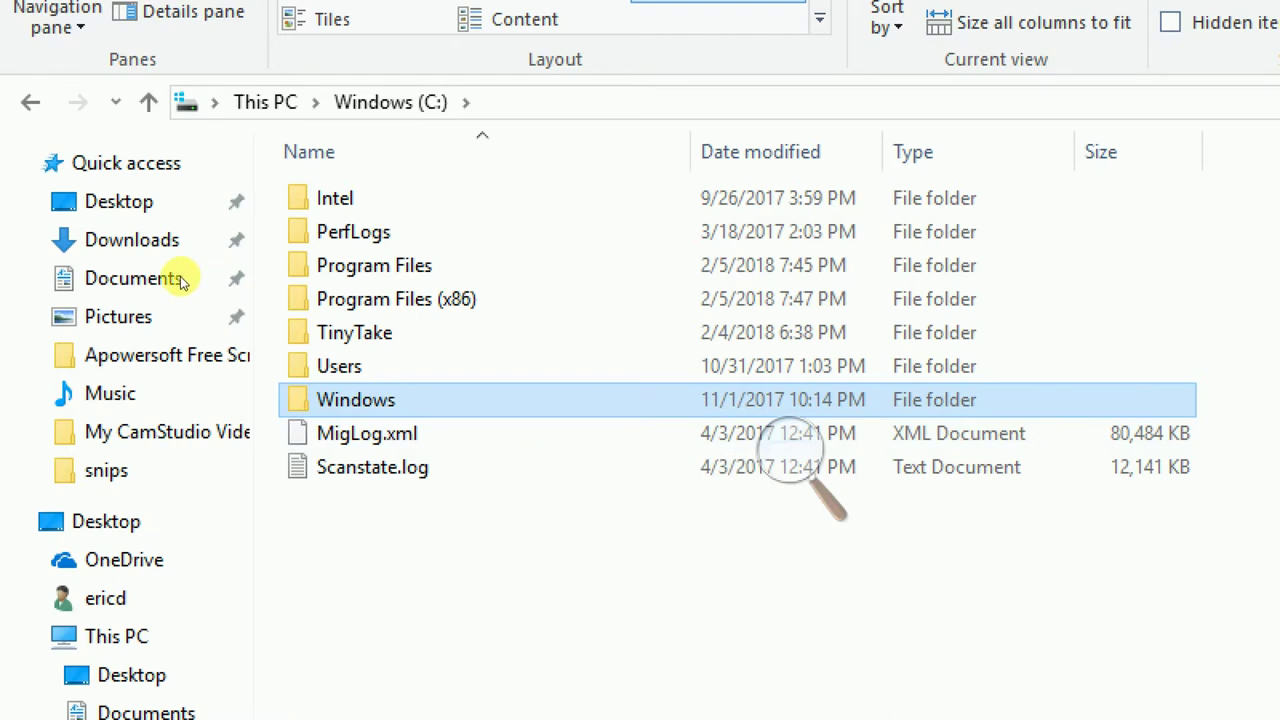
key(Down)
key(Down)
key(Up)
key(shift+F10)
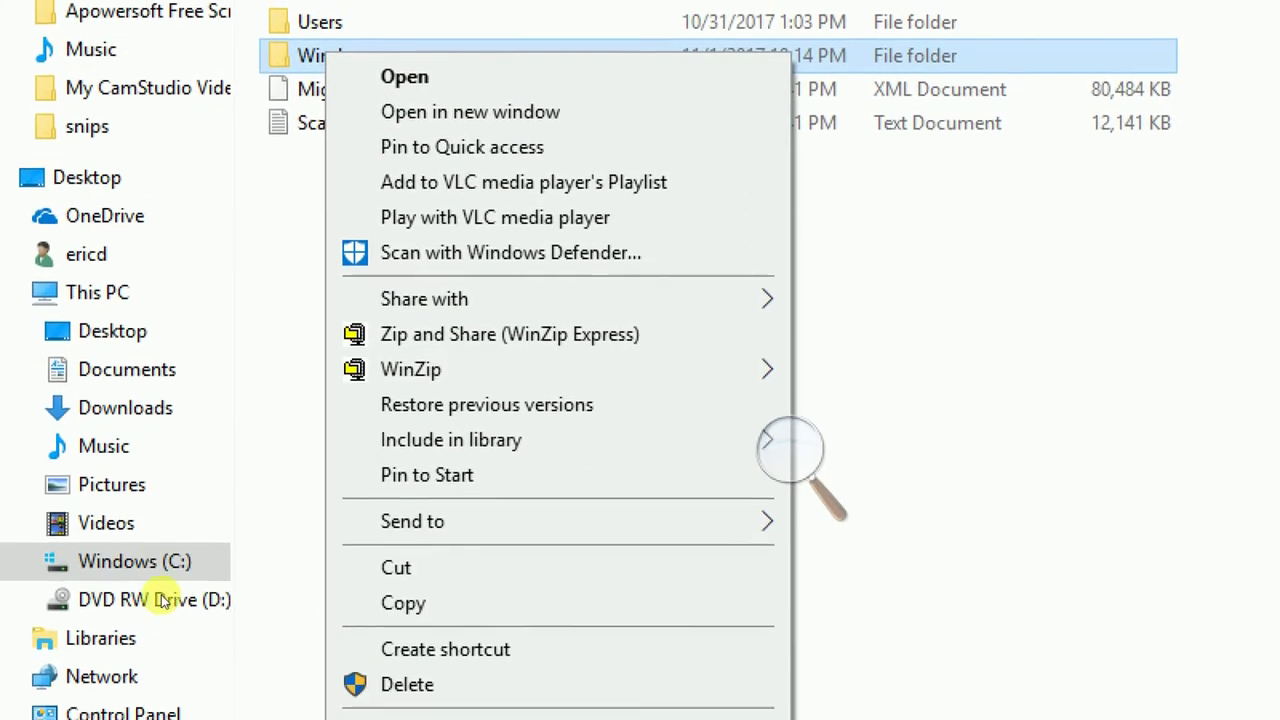
key(Up)
key(Return)
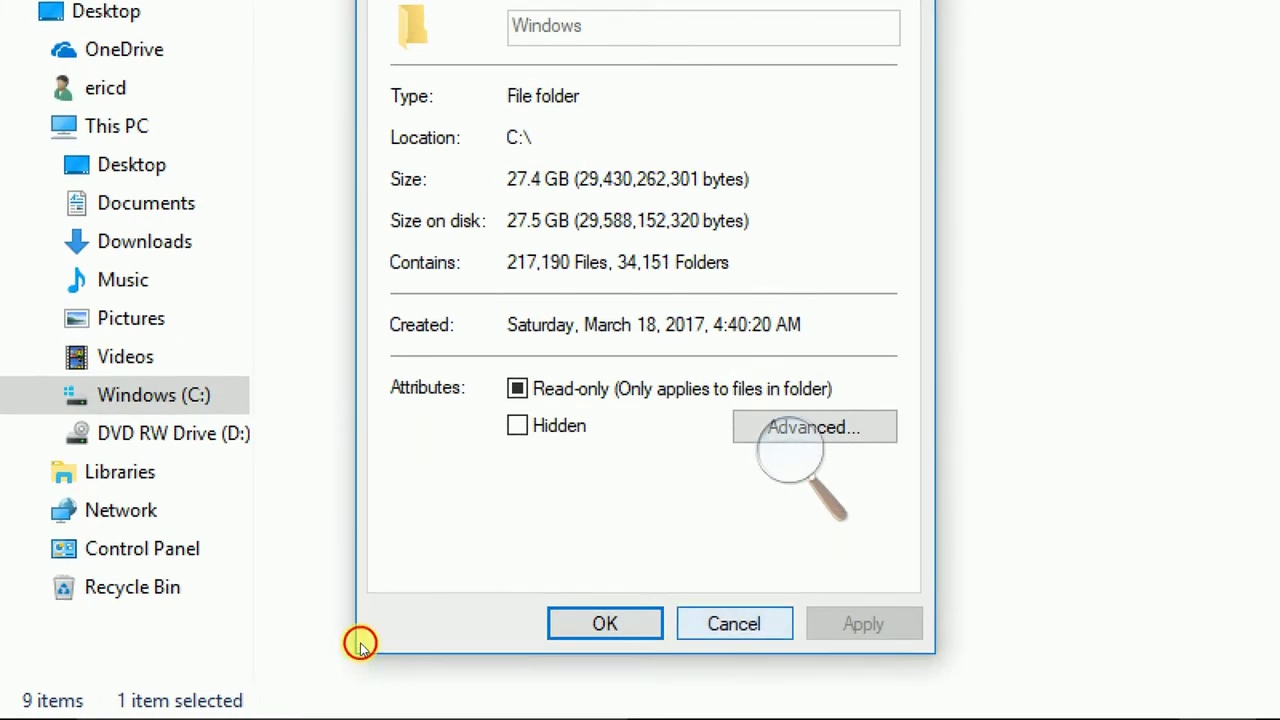
key(Escape)
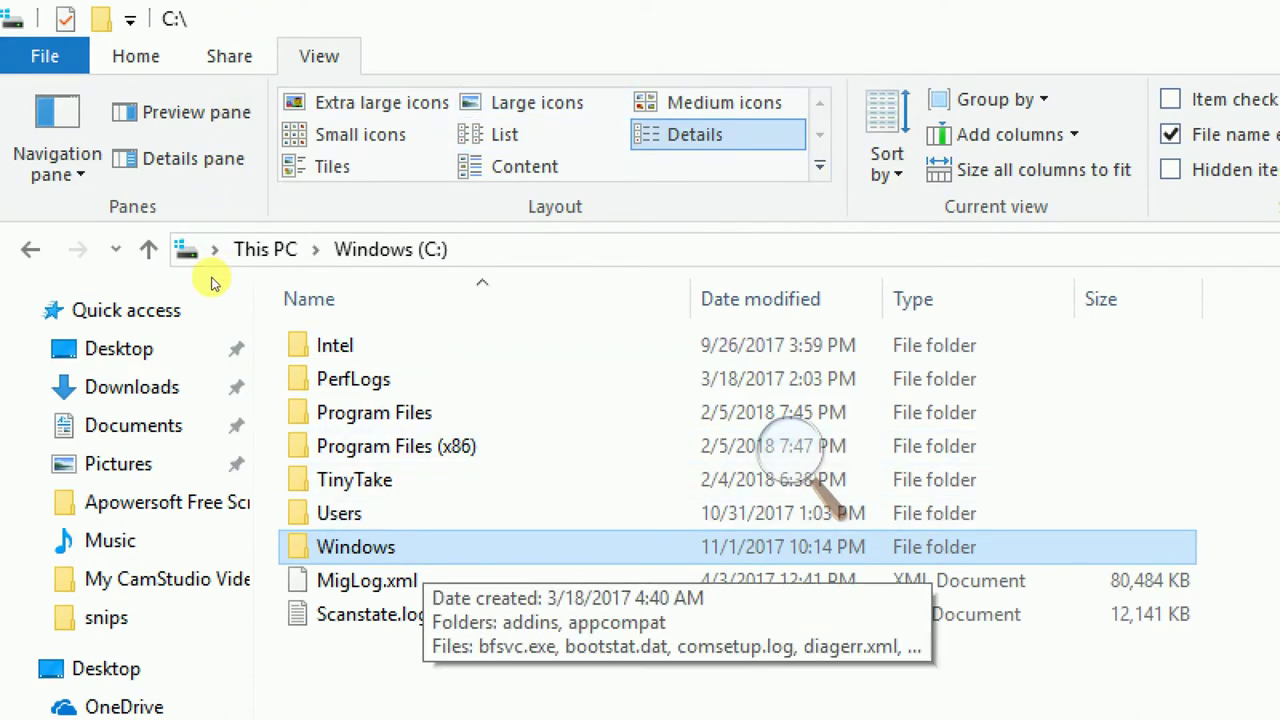
Open the Windows folder on the C: drive, find its System32 subfolder and open it
key(Return)
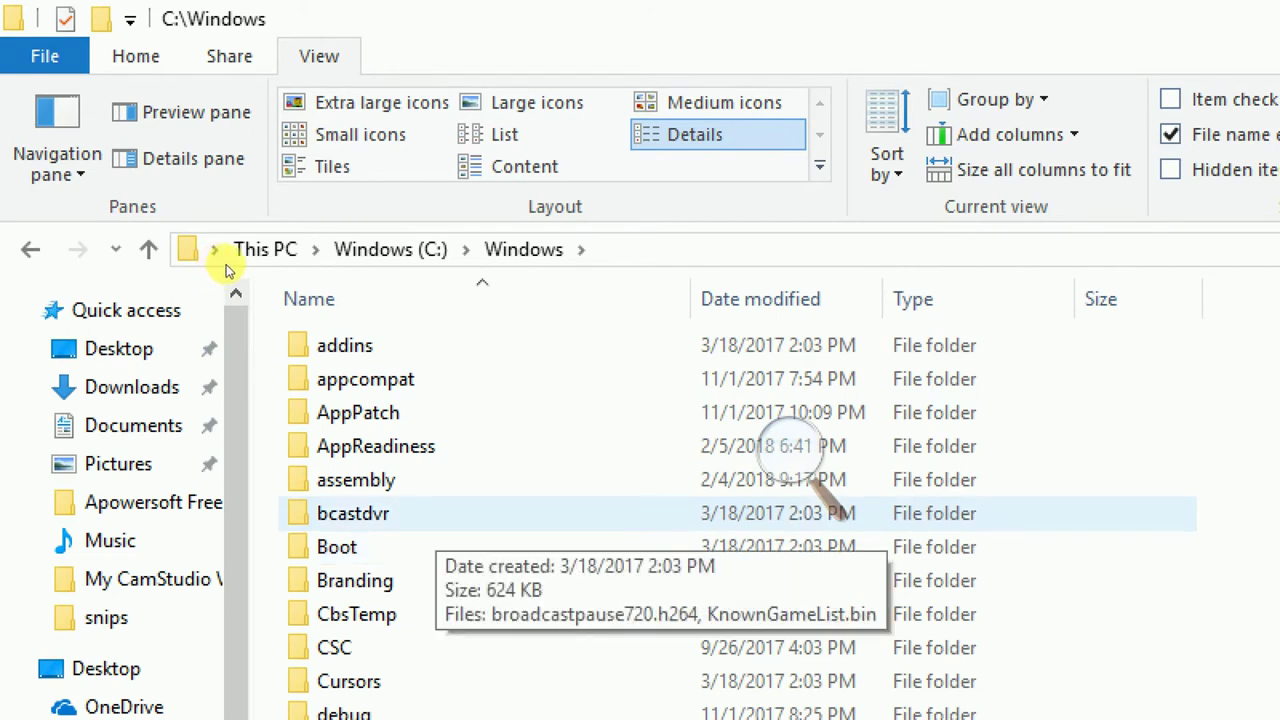
key(Down)
key(Down)
key(Down)
key(Down)
key(Down)
key(Down)
key(Down)
key(Down)
key(Down)
key(Down)
key(Down)
key(Down)
key(Down)
key(Down)
key(Down)
key(Down)
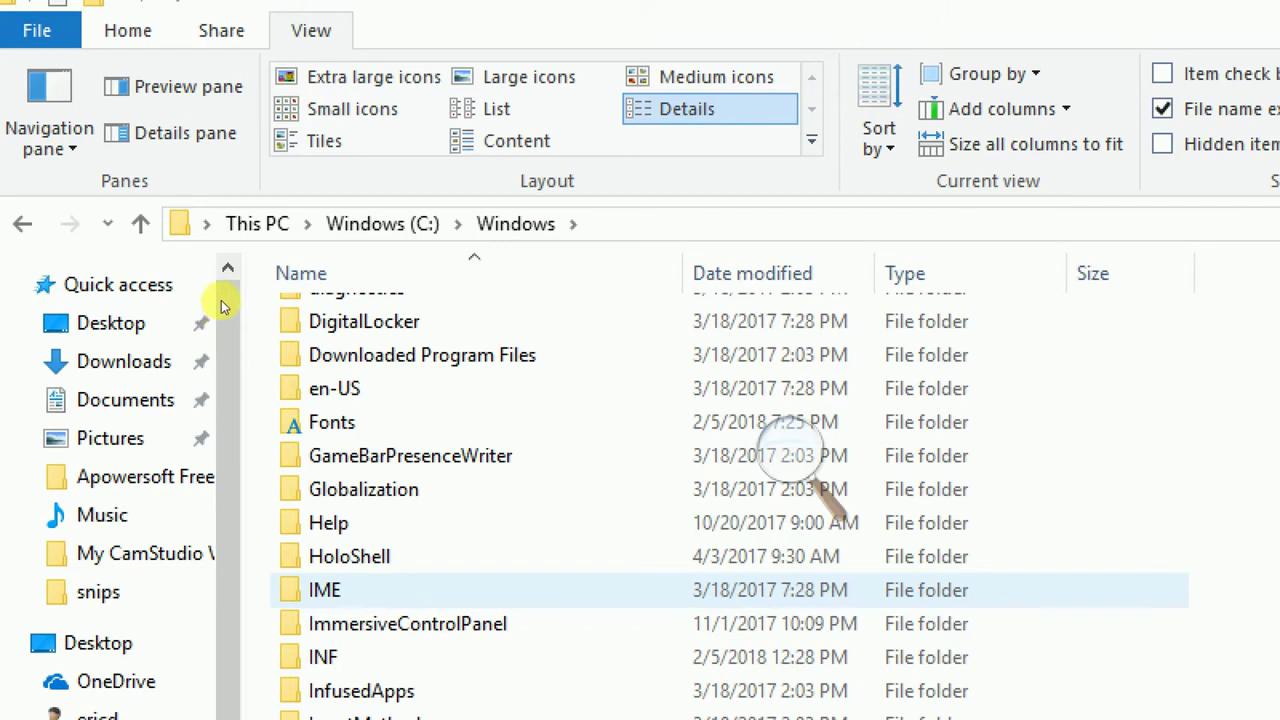
scroll(228, 284, down, 4)
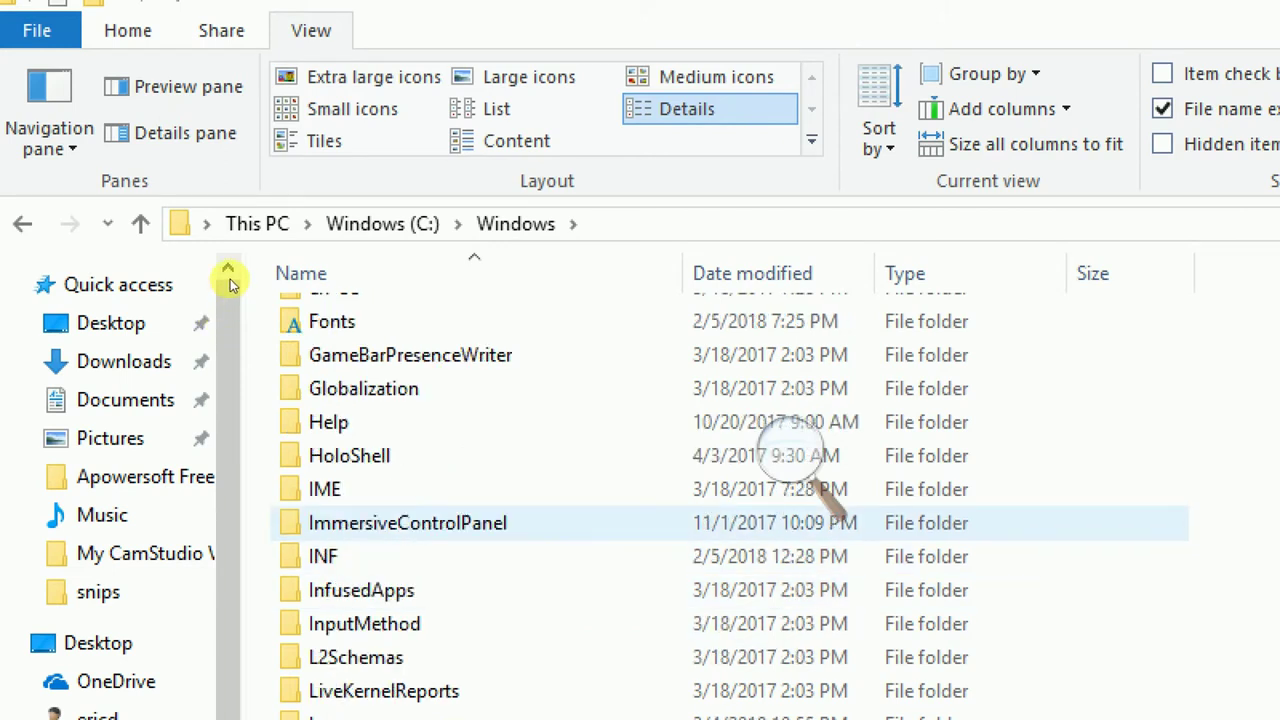
scroll(228, 284, down, 6)
scroll(228, 284, down, 1)
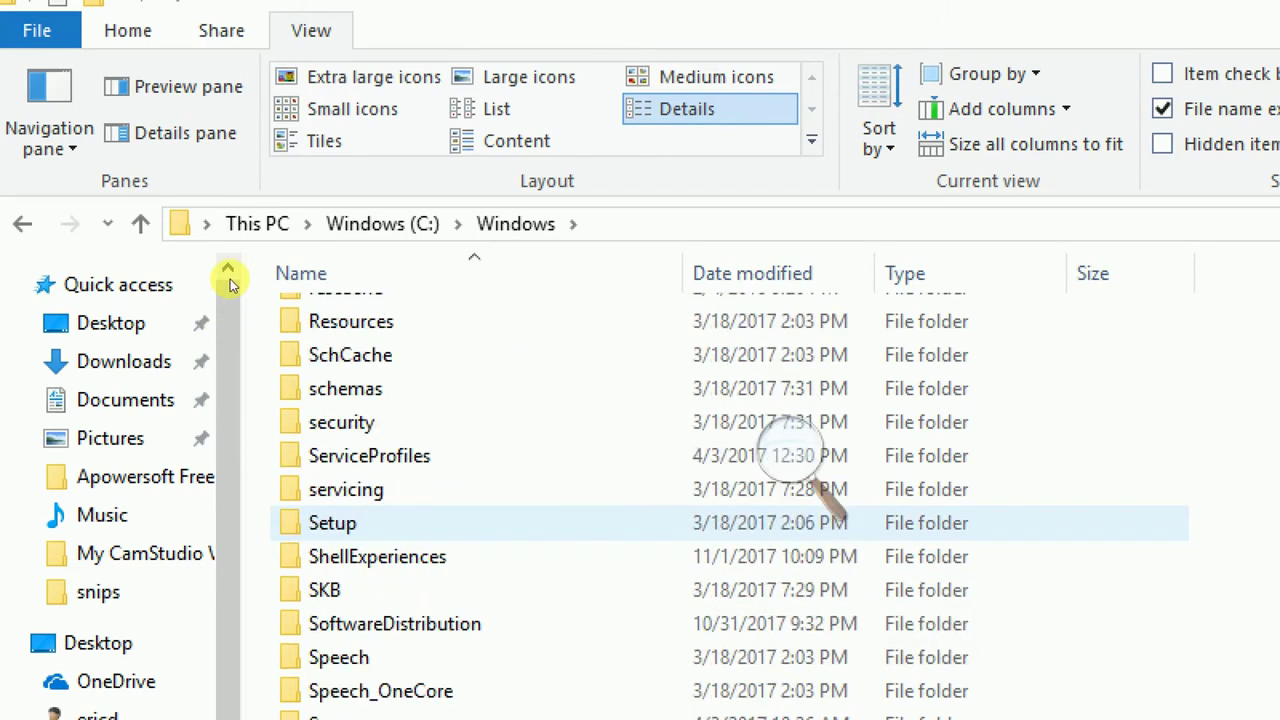
scroll(228, 284, down, 4)
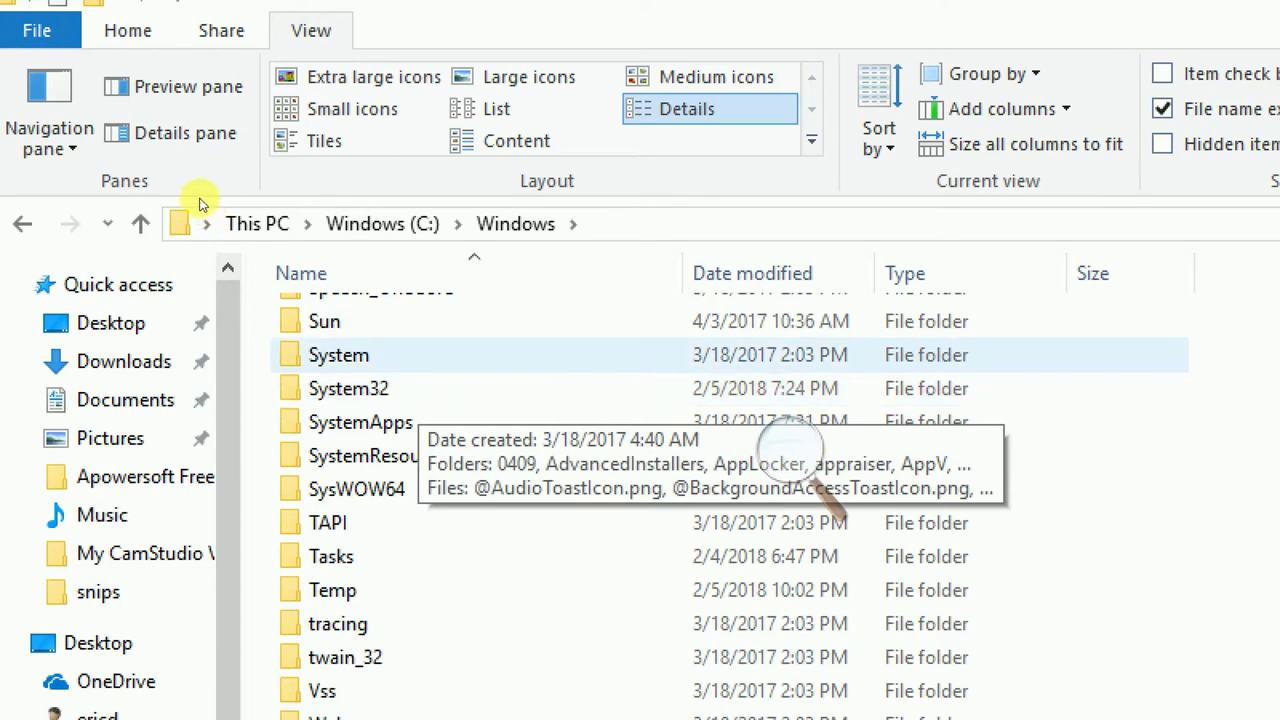
key(Return)
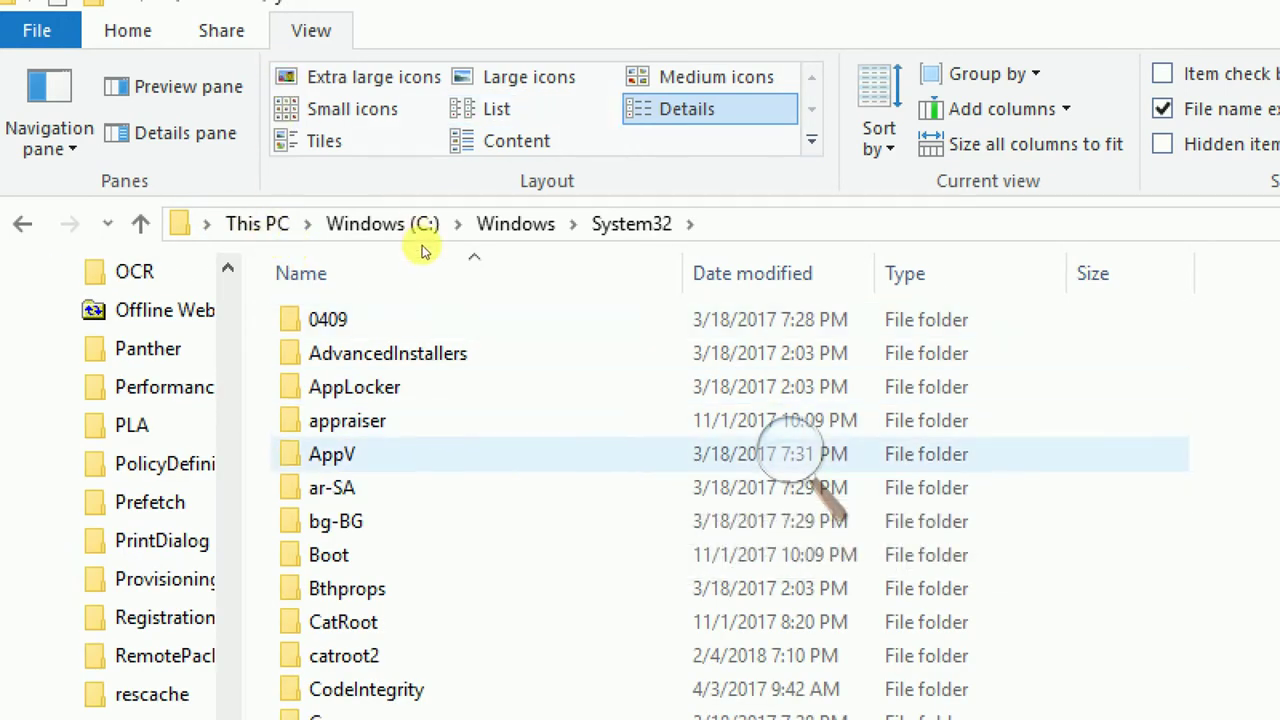
Return the magnification to 100%, look through the folders and files in System32 and open its Boot subfolder
click(786, 551)
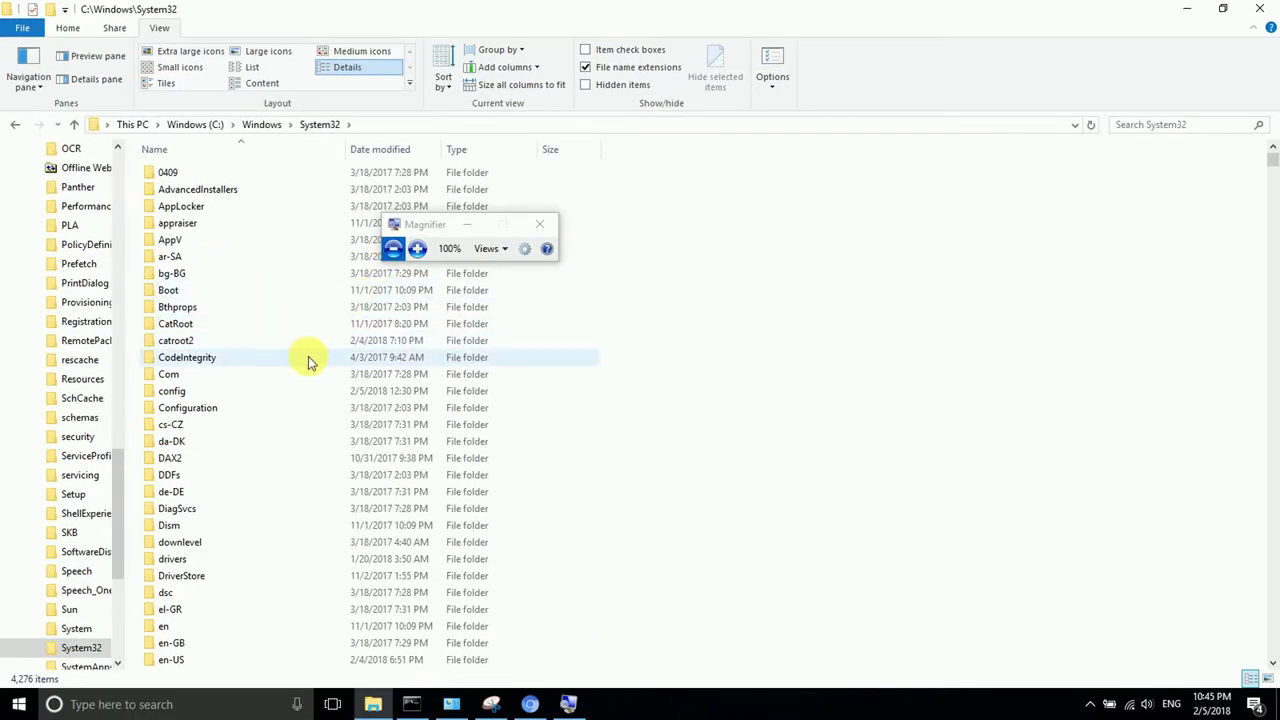
click(287, 457)
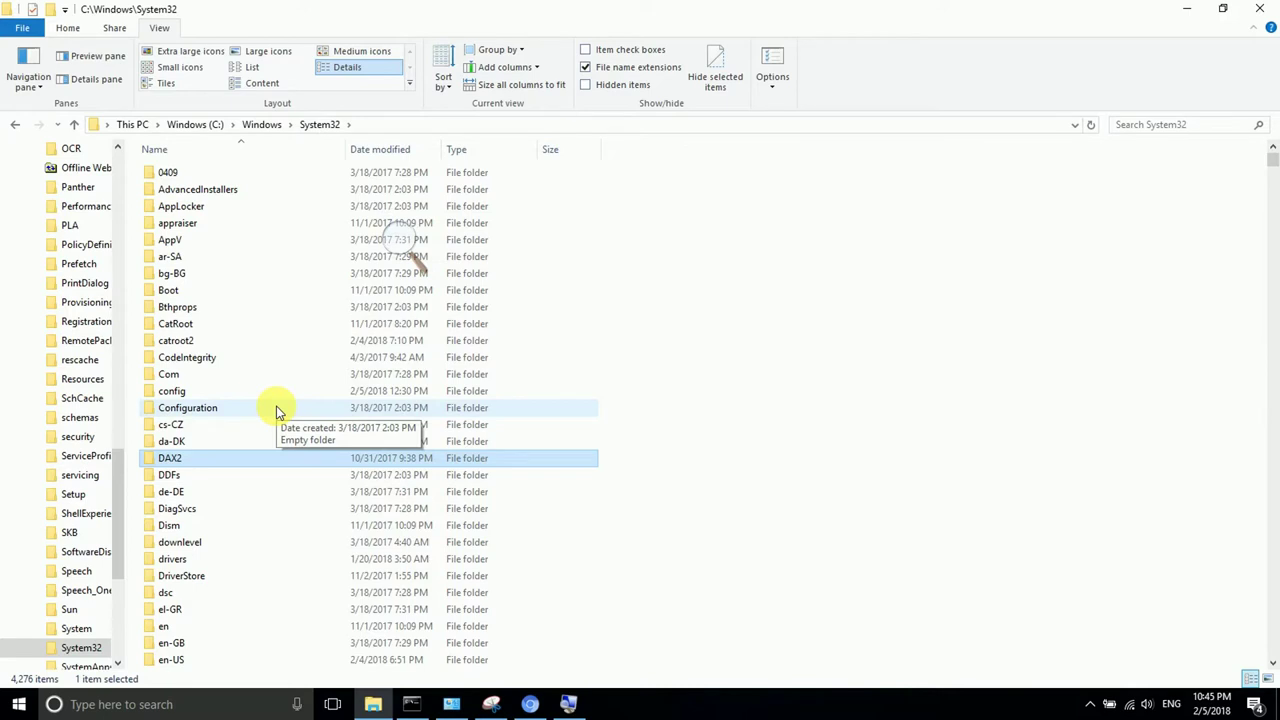
scroll(217, 447, down, 3)
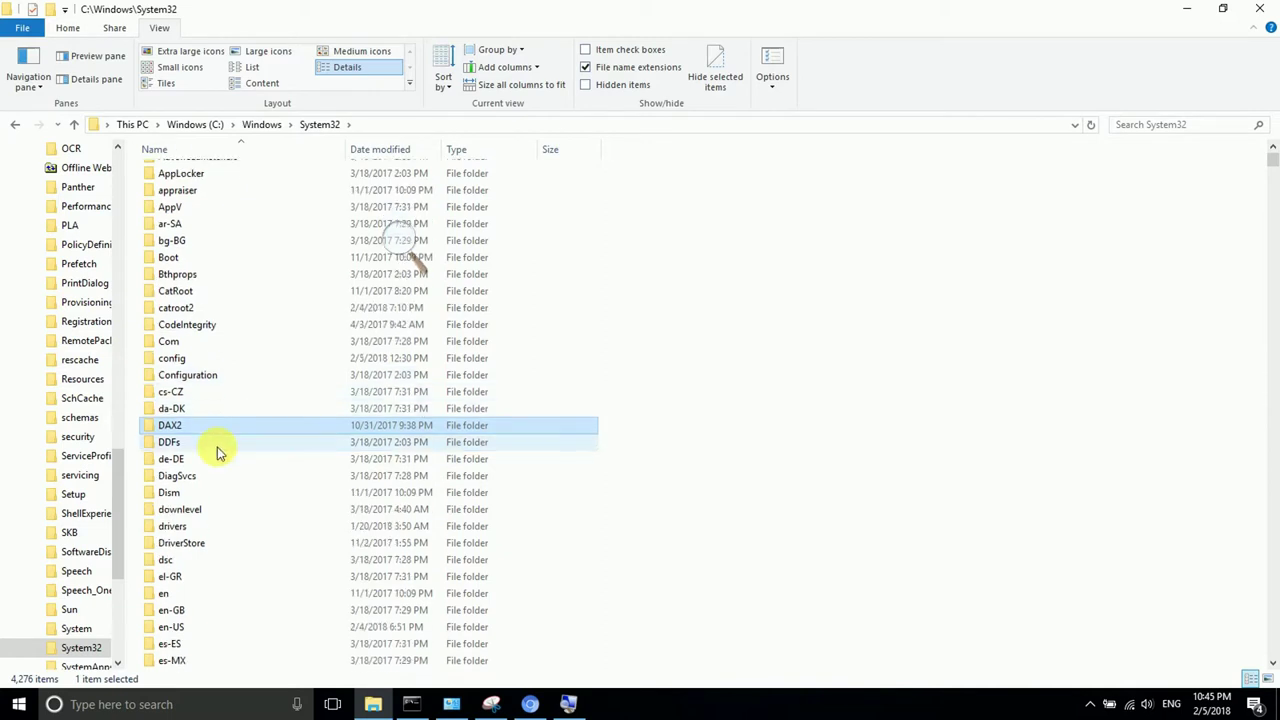
scroll(217, 450, down, 16)
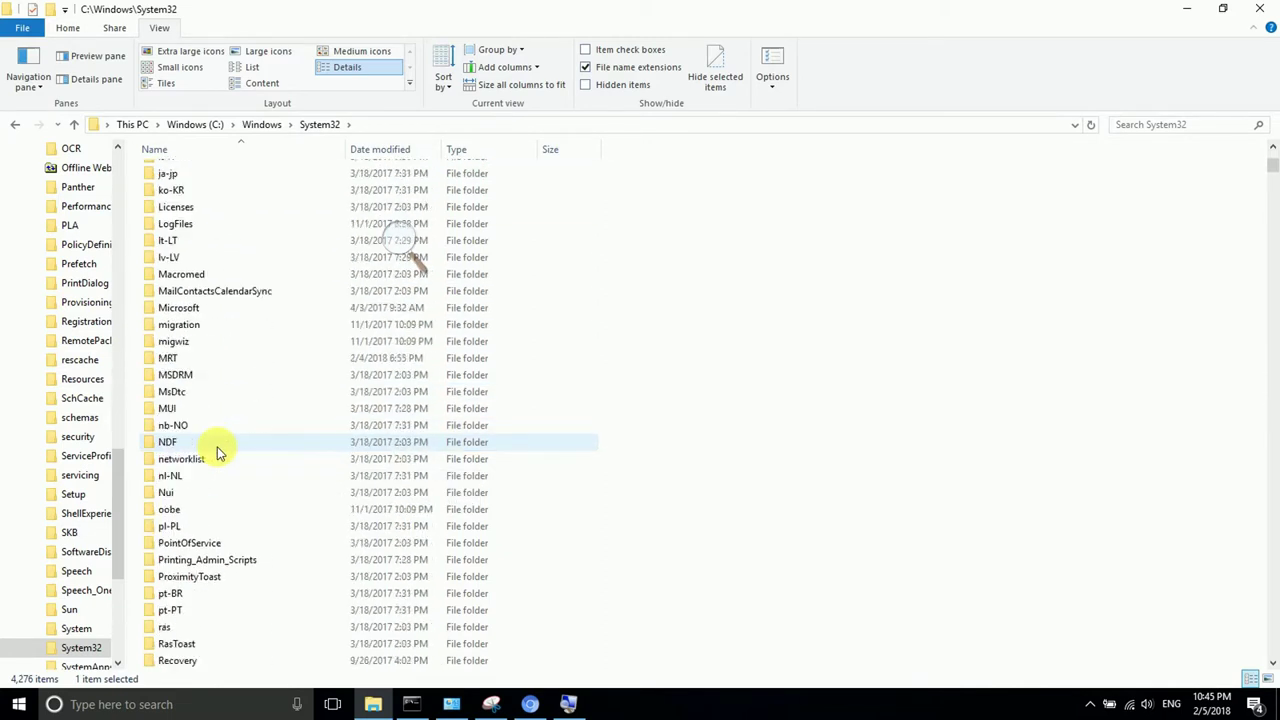
scroll(217, 450, down, 7)
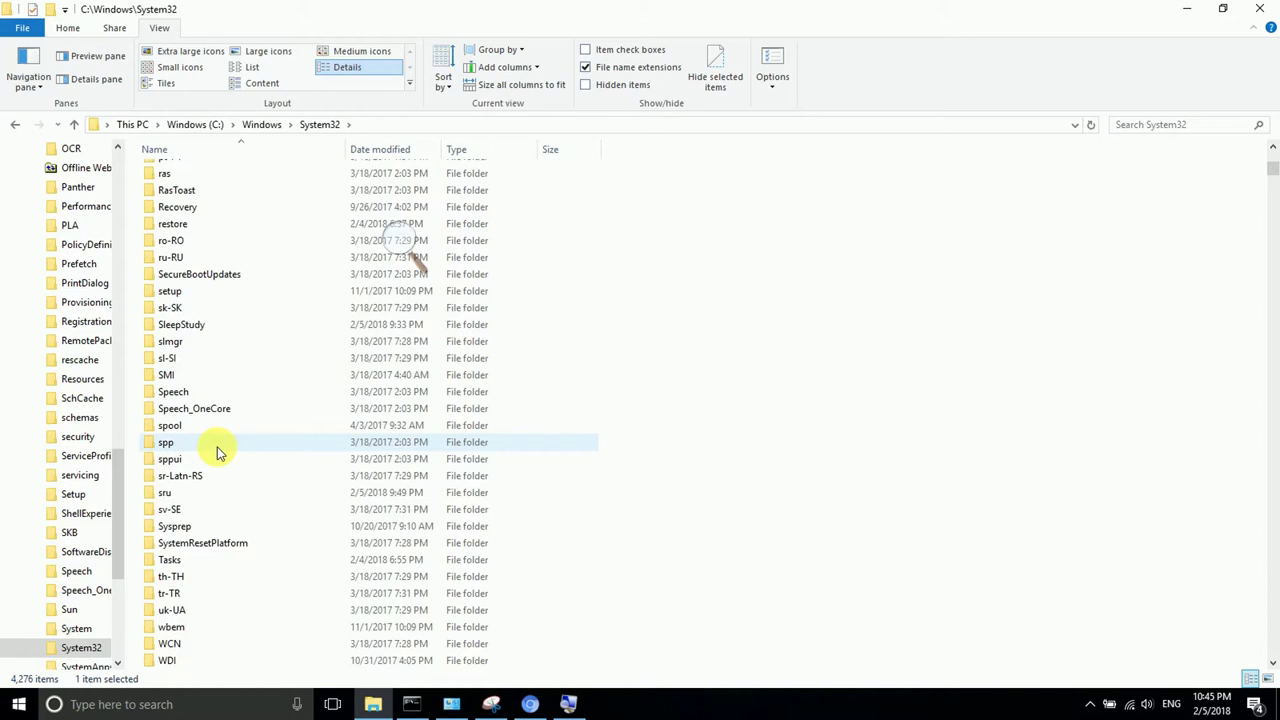
scroll(217, 450, down, 3)
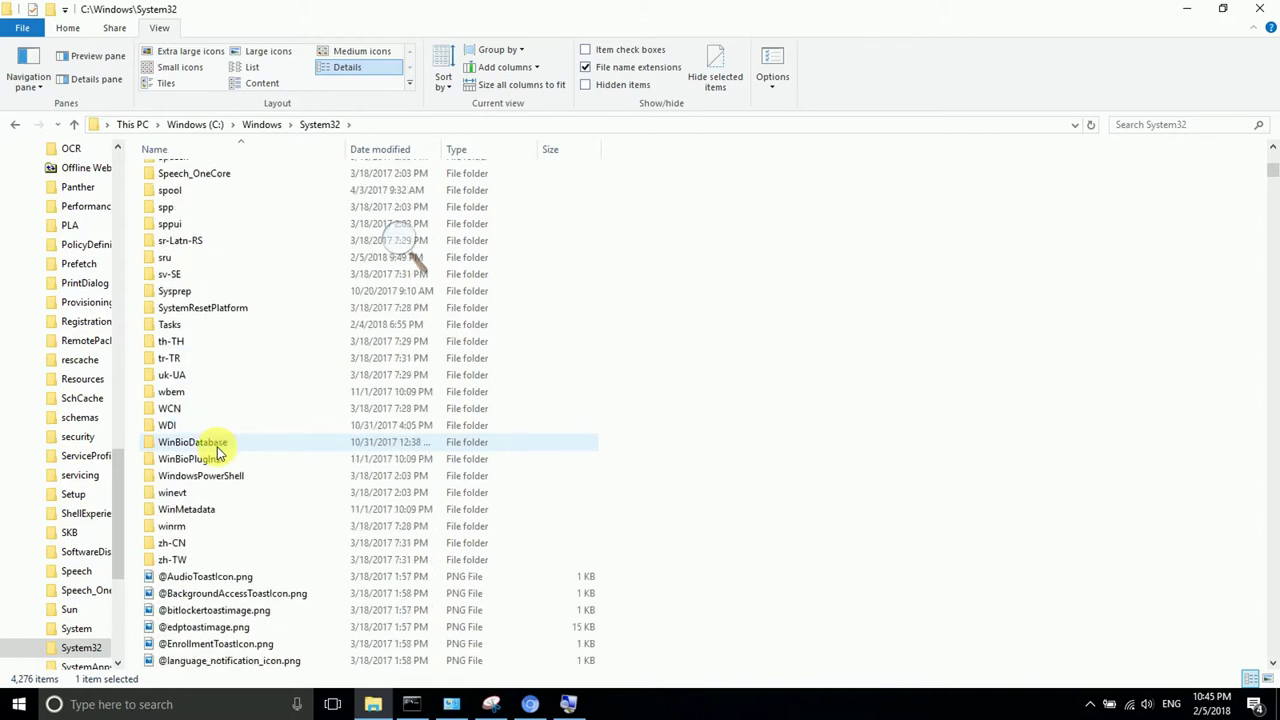
scroll(260, 444, up, 20)
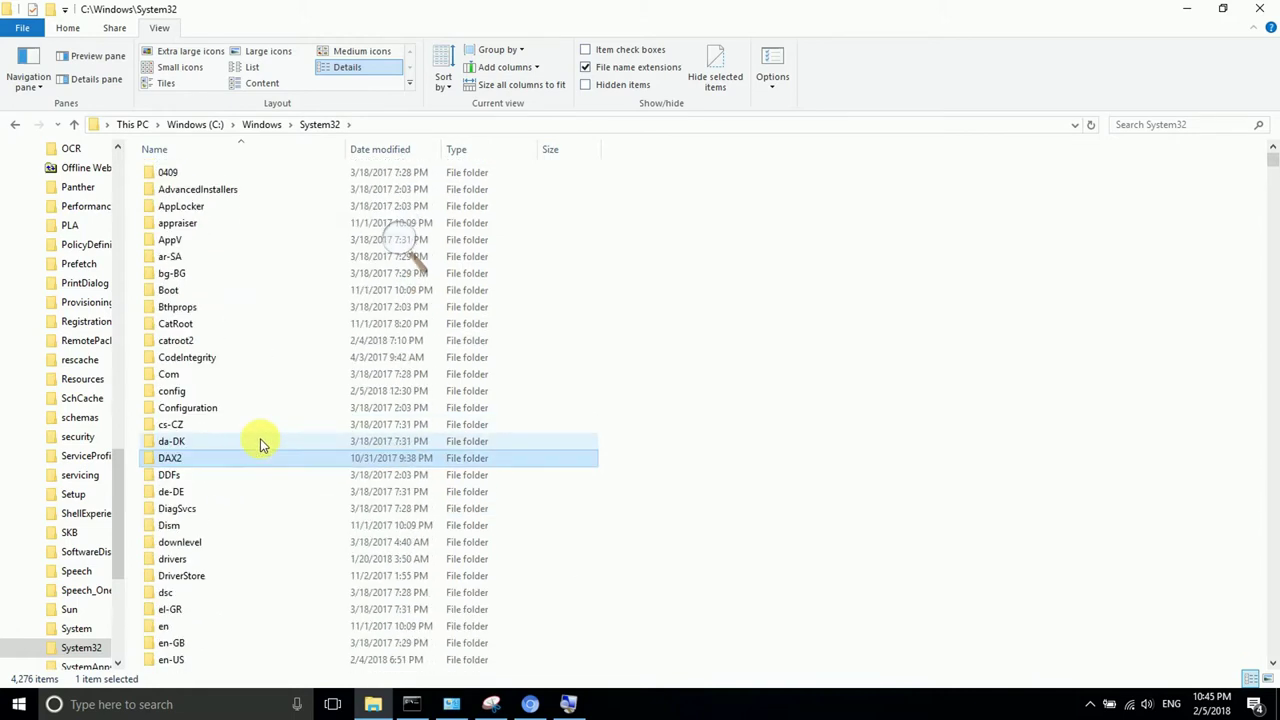
double_click(236, 290)
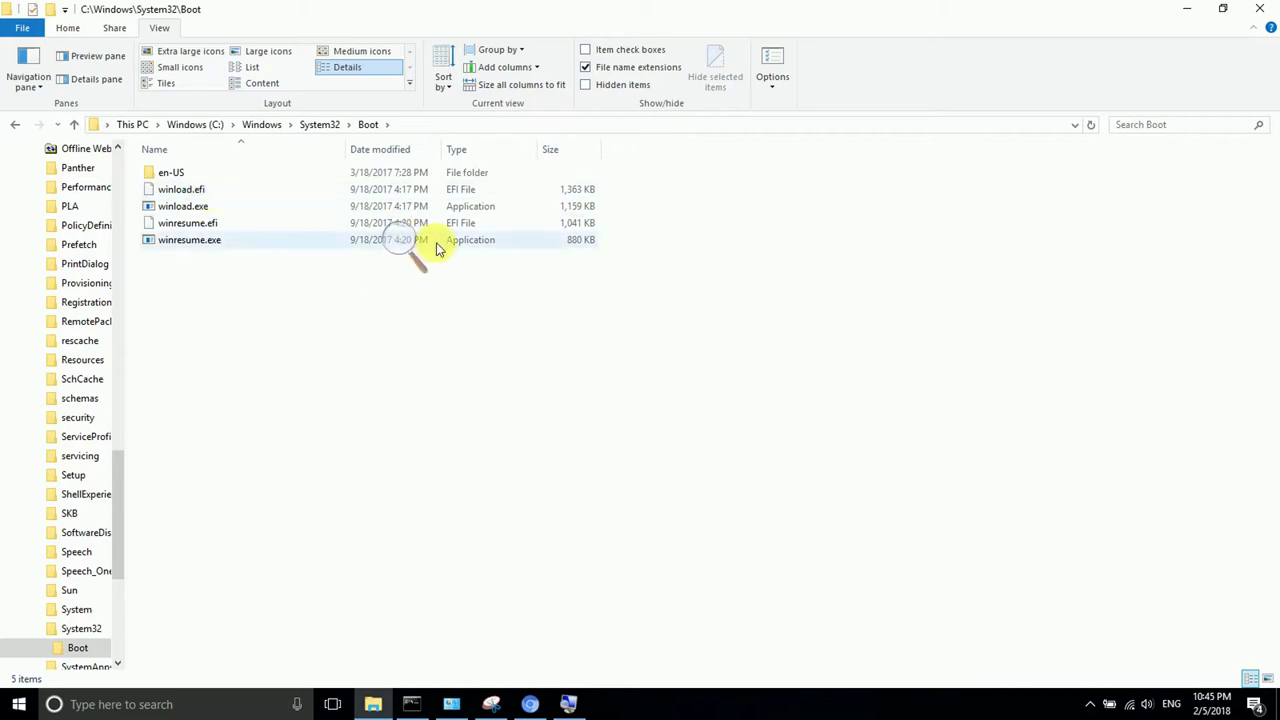
Magnify the screen to 200% and open the properties of winload.efi in the Boot folder
key(super+plus)
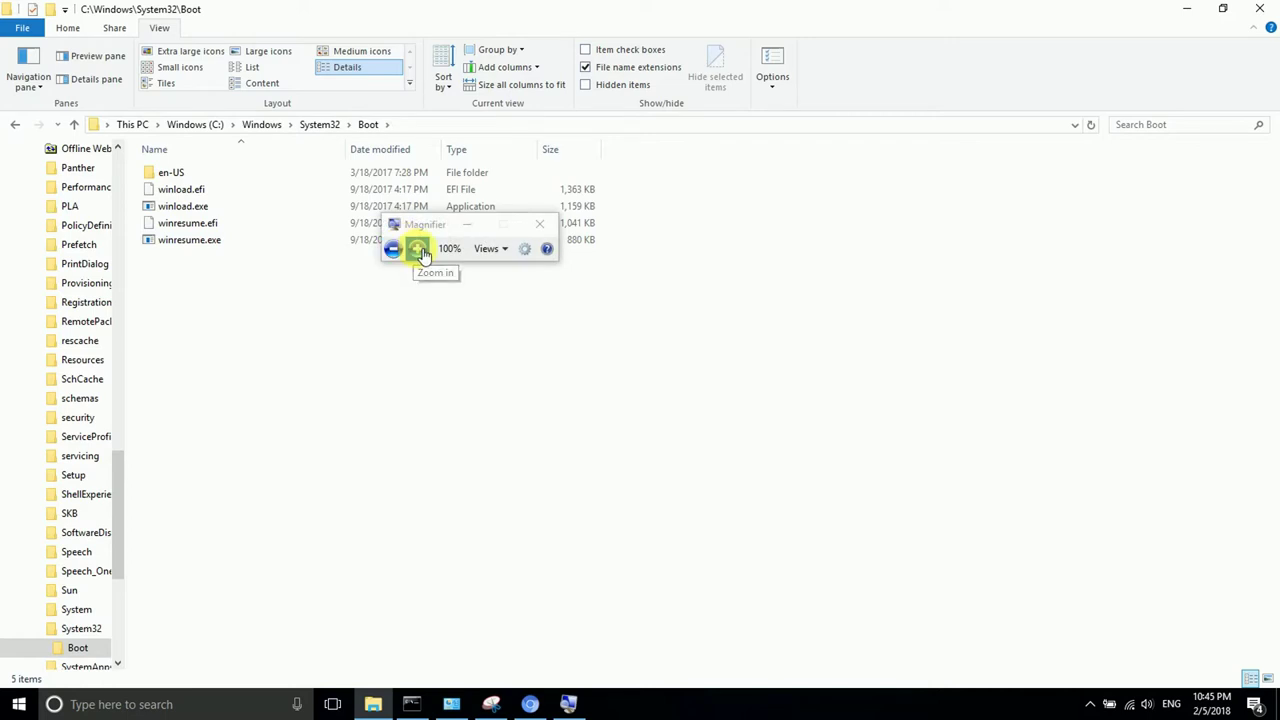
click(417, 249)
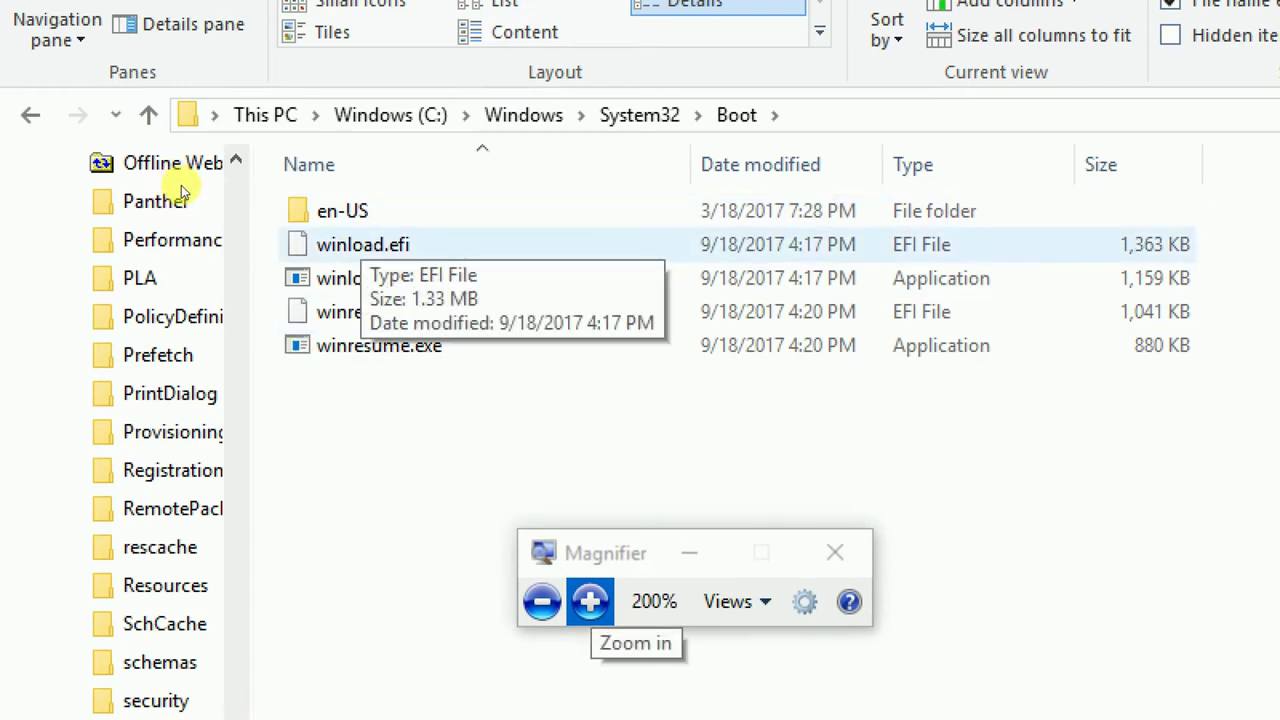
key(shift+F10)
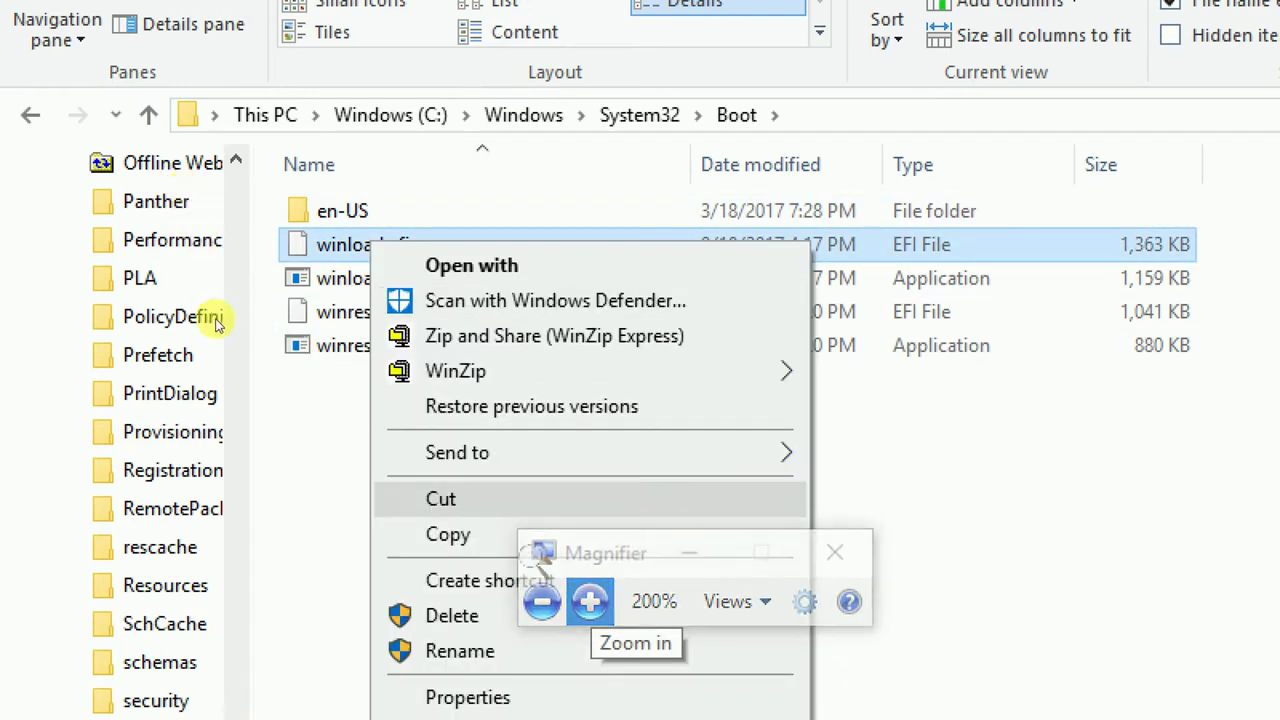
key(Up)
key(Return)
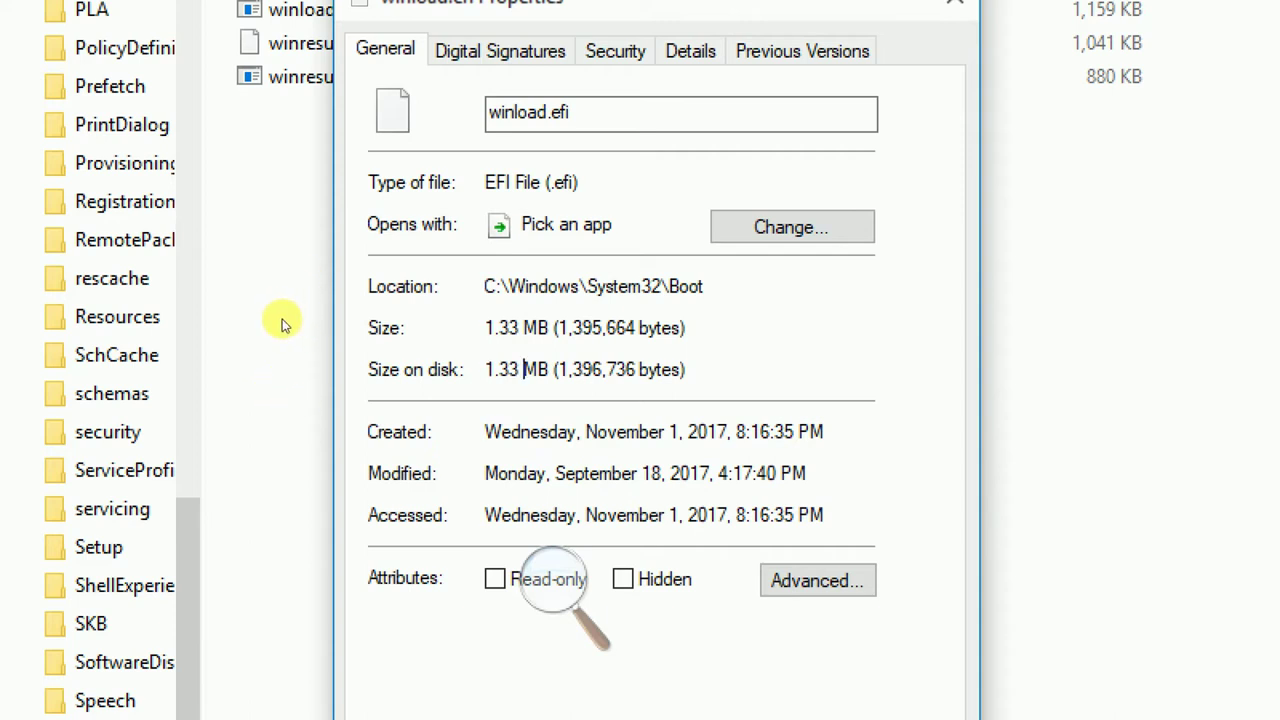
Check which app can be chosen to open winload.efi, cancel the choice and close the file's properties
key(alt+c)
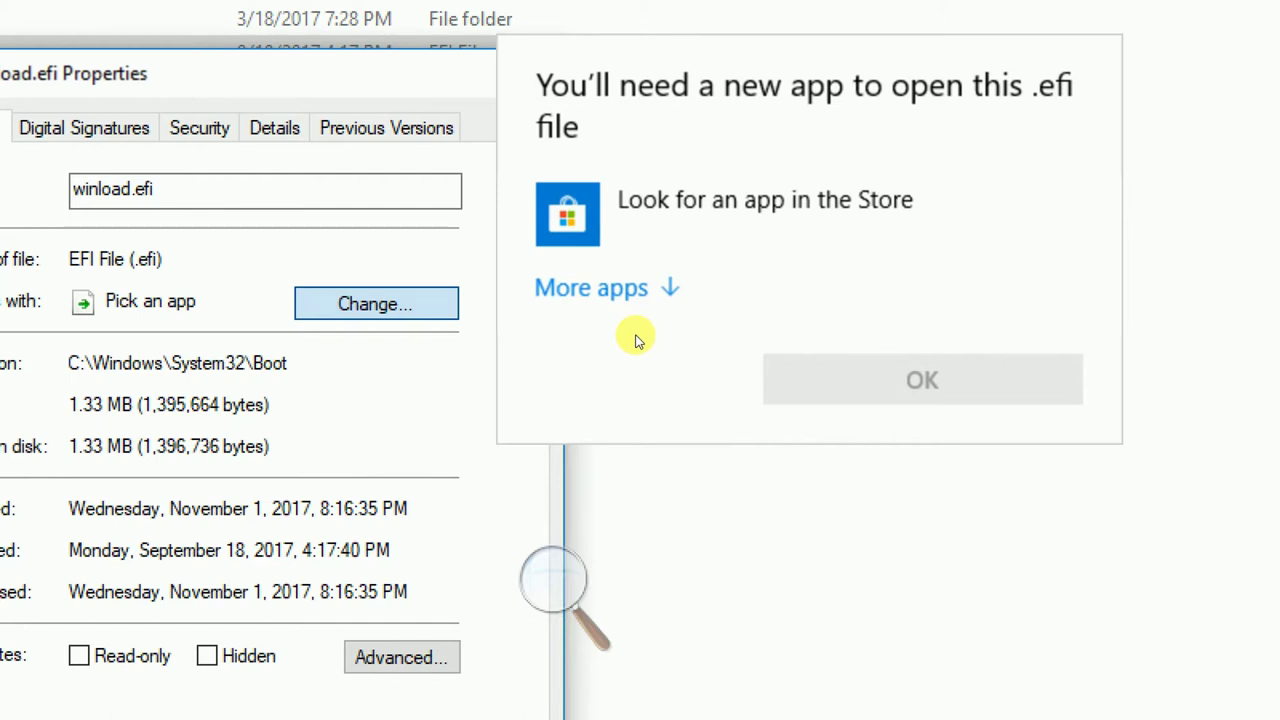
key(Escape)
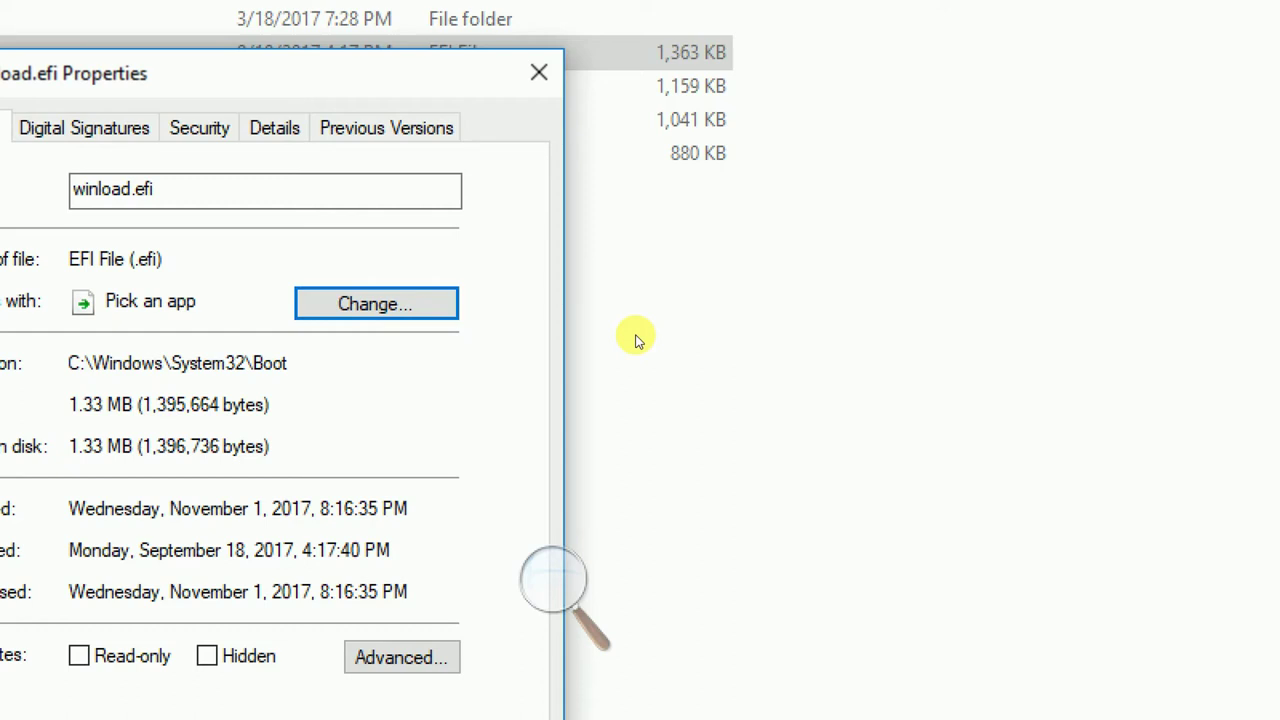
key(Escape)
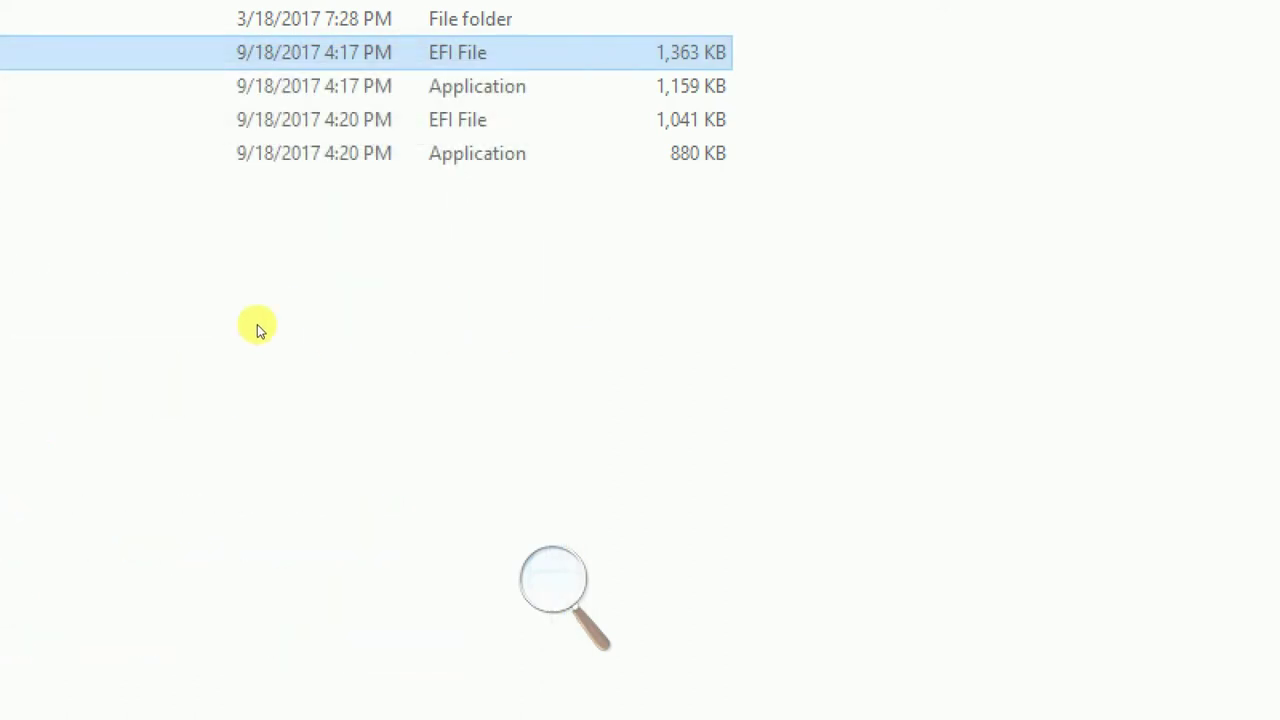
key(Down)
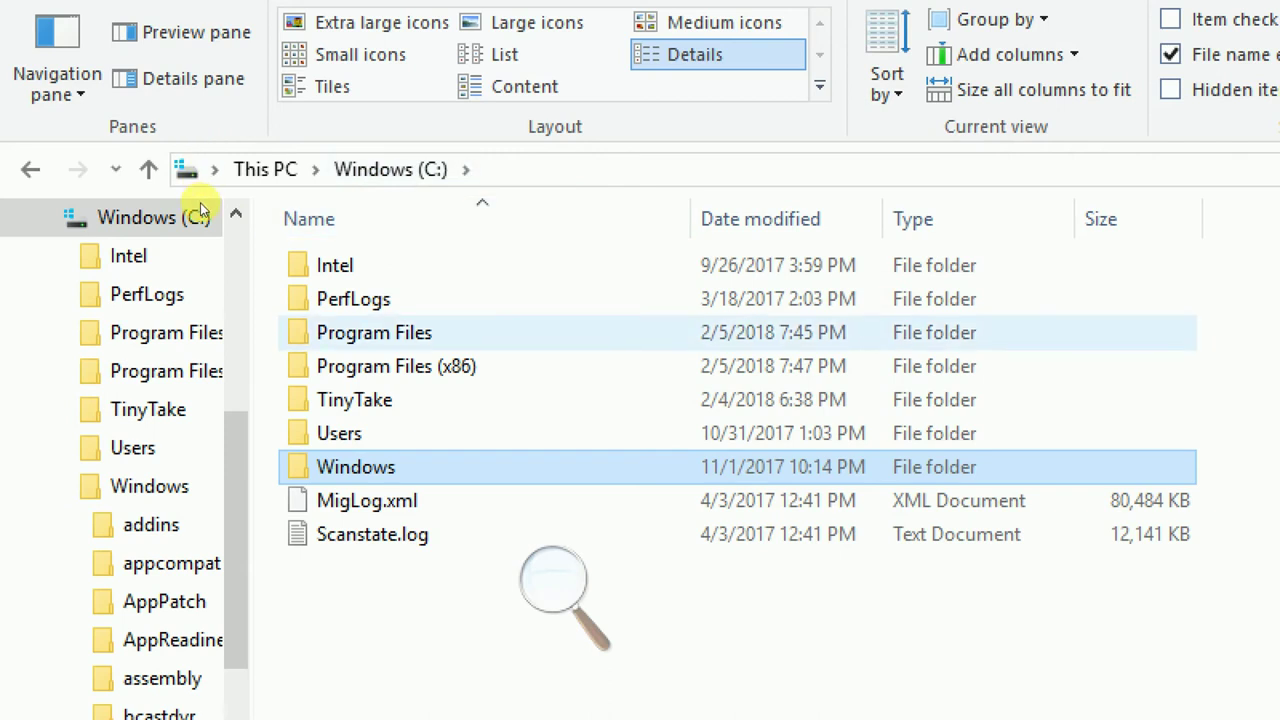
Open the Program Files folder on the Windows (C:) drive
key(Up)
key(Up)
key(Up)
key(Up)
key(Return)
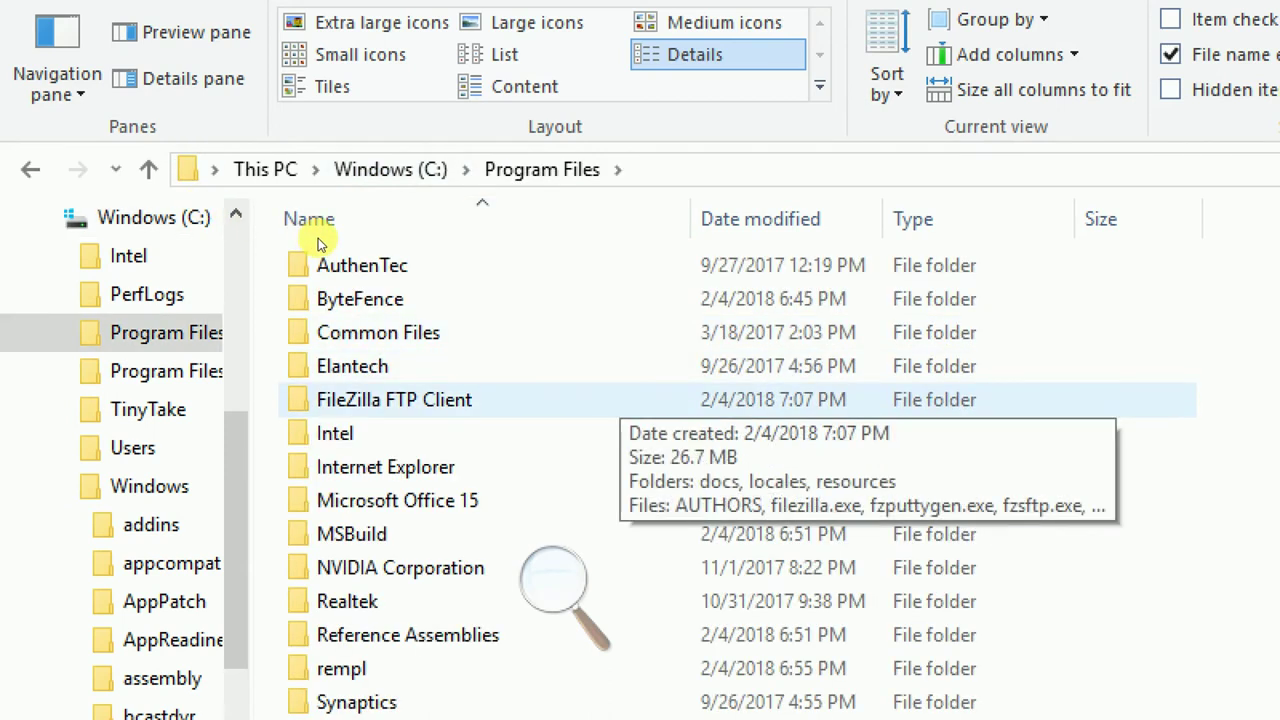
Look through the folders in Program Files, find Synaptics and open its SynTP subfolder
key(Down)
key(Down)
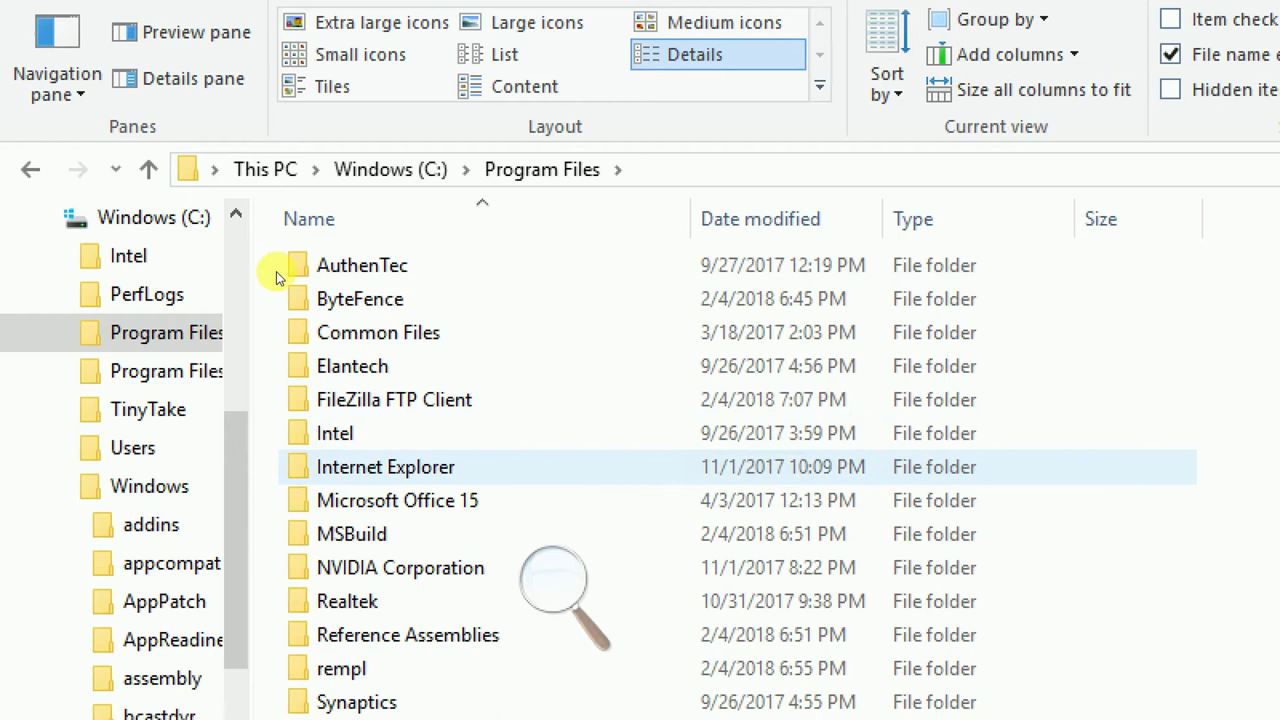
key(Up)
key(Up)
key(Up)
key(Up)
key(Down)
key(Down)
key(Down)
key(Down)
key(Down)
key(Down)
key(Down)
key(Down)
key(Down)
key(Down)
key(Down)
key(Down)
key(Down)
key(Down)
key(Down)
key(Down)
key(Down)
key(Down)
key(Down)
key(Down)
key(Down)
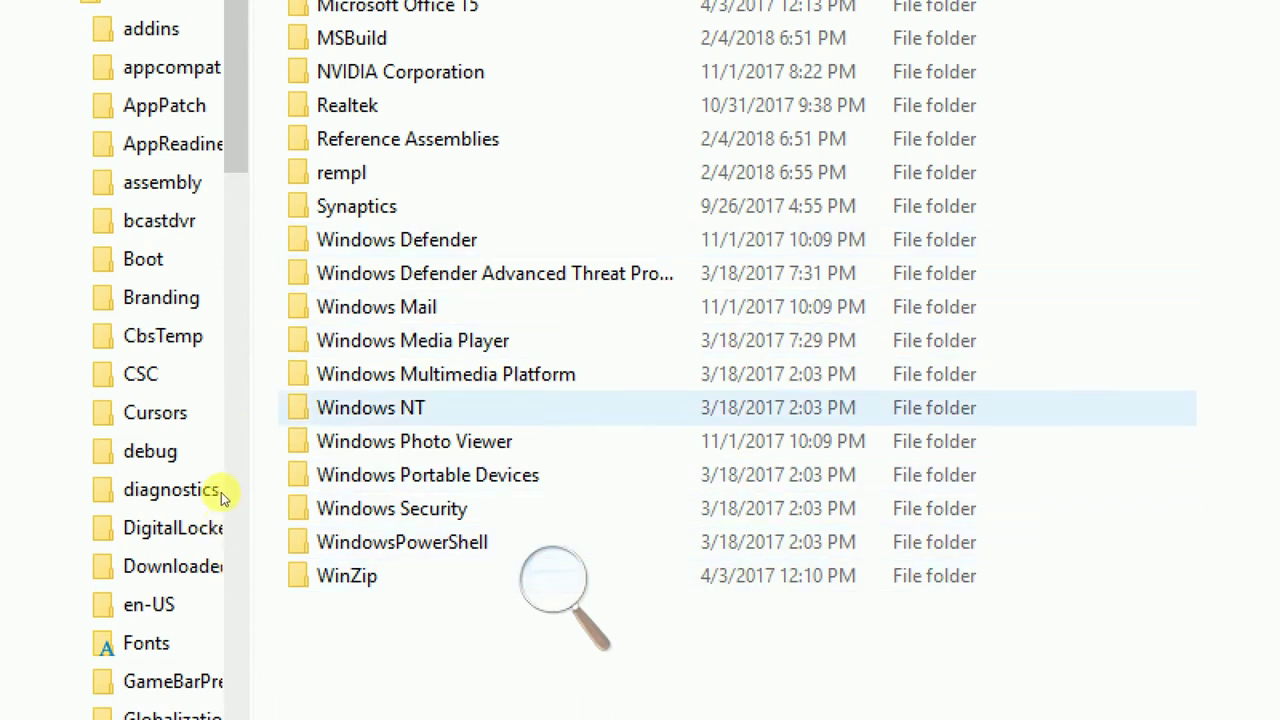
key(Return)
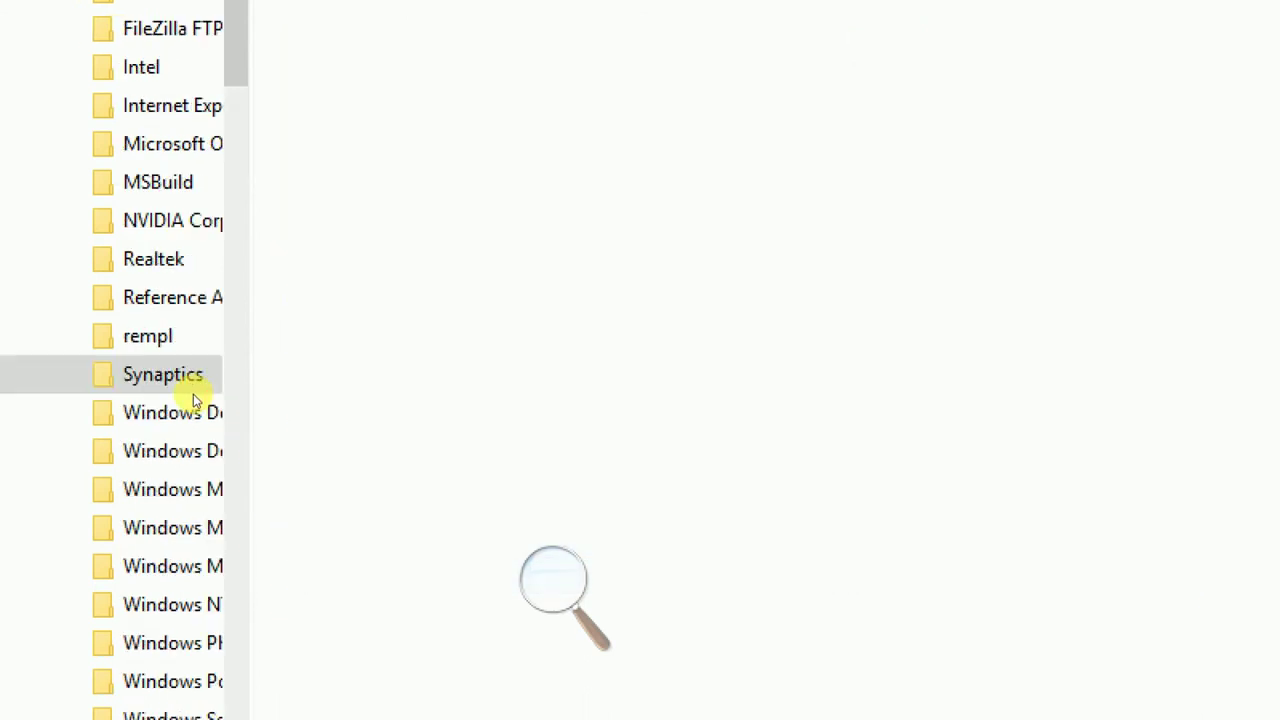
key(Down)
key(Return)
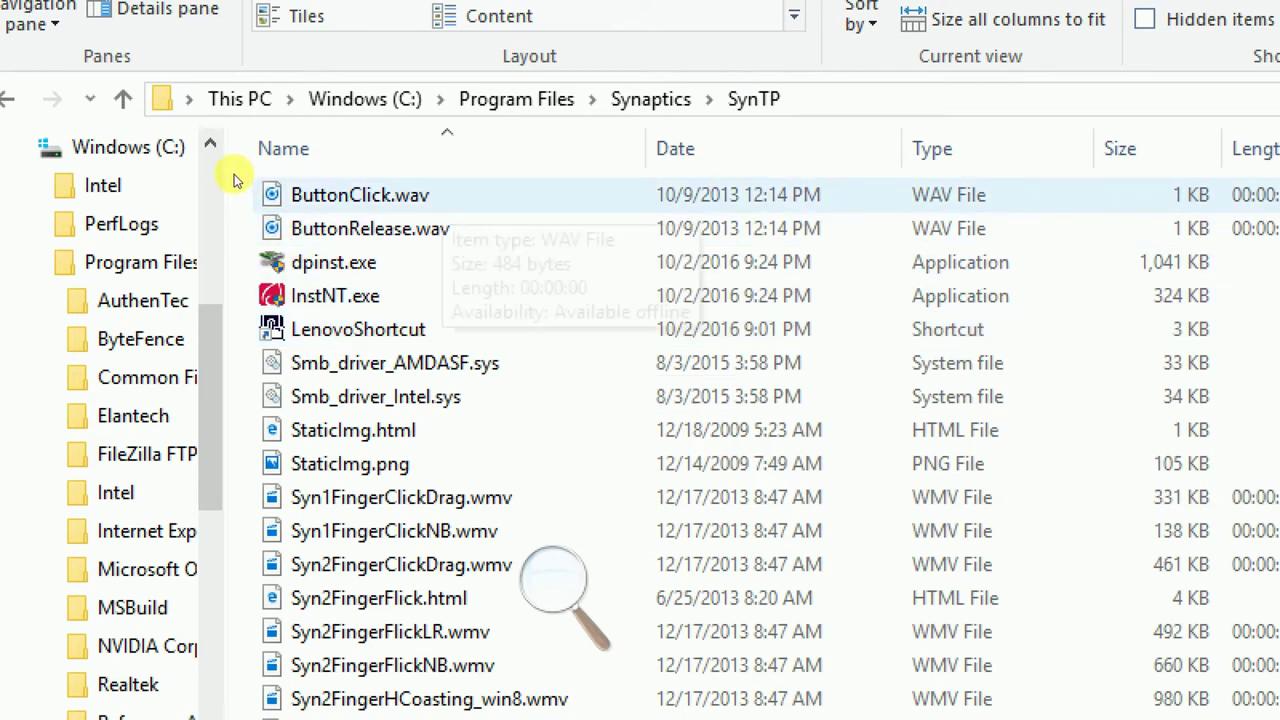
Open ButtonRelease.wav in Groove Music, with the magnification set back to 100%, and close the player
key(Down)
key(Down)
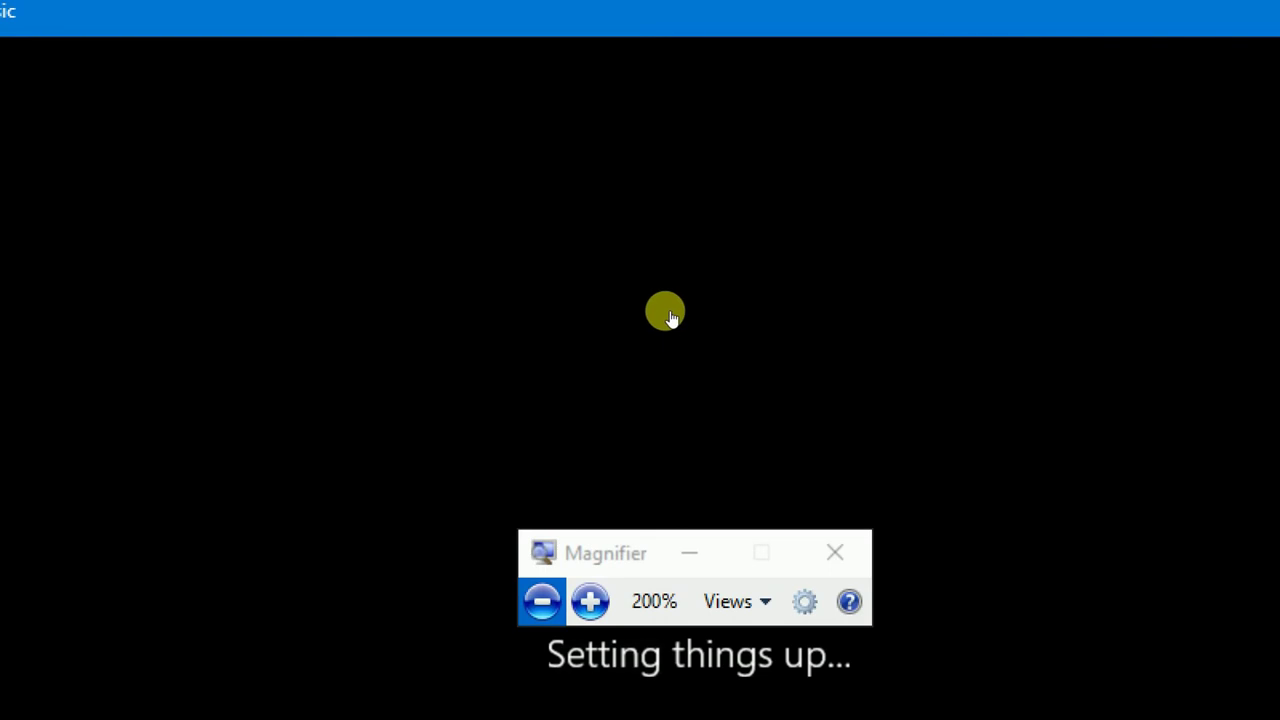
key(super+minus)
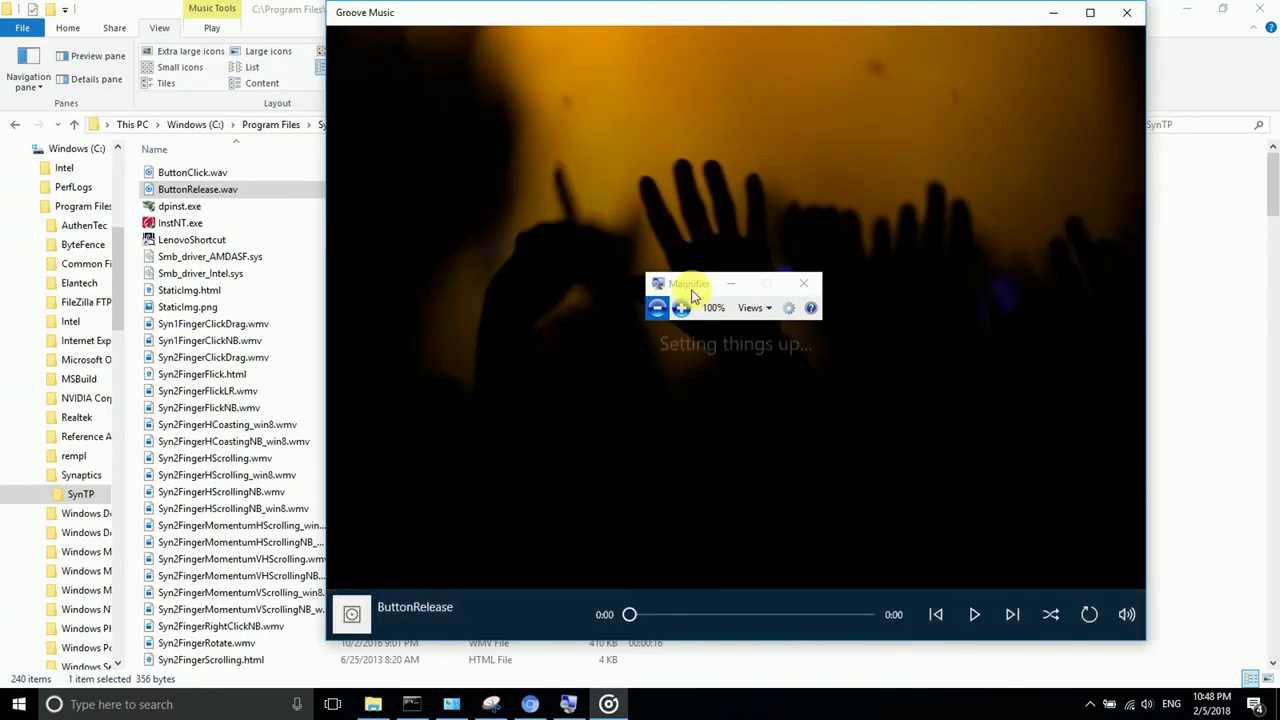
drag(692, 294, 170, 345)
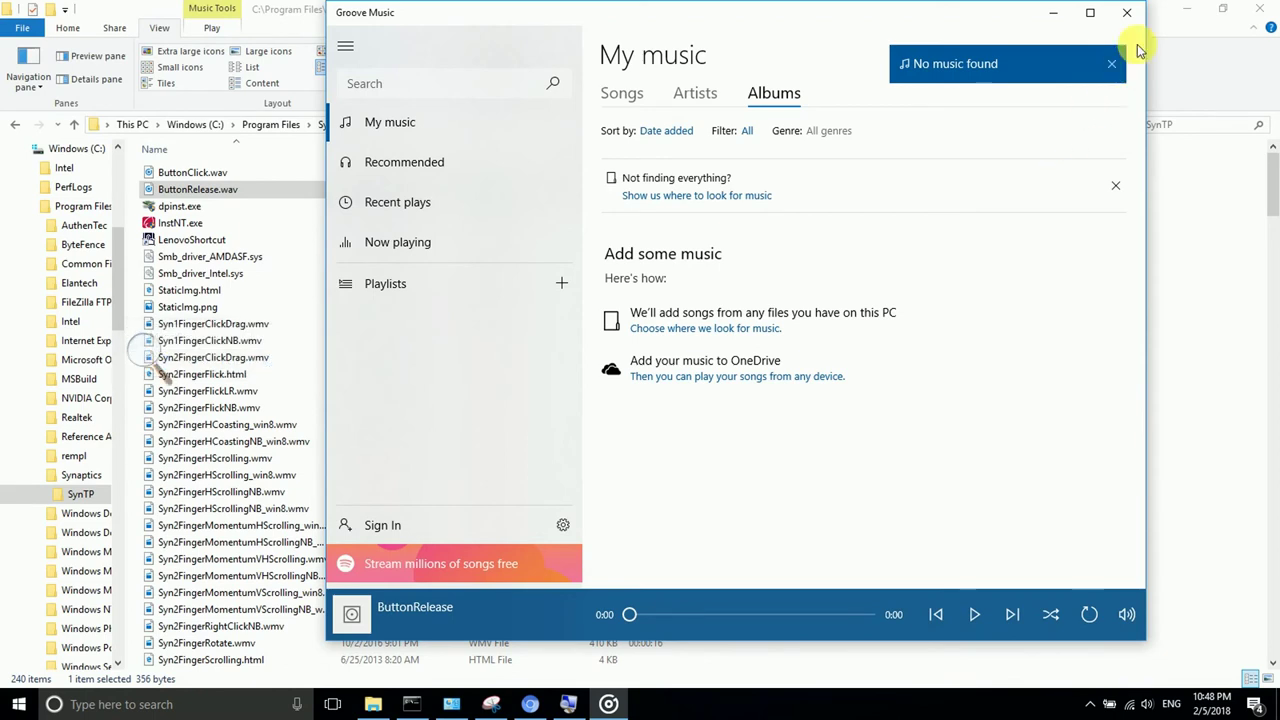
click(1141, 17)
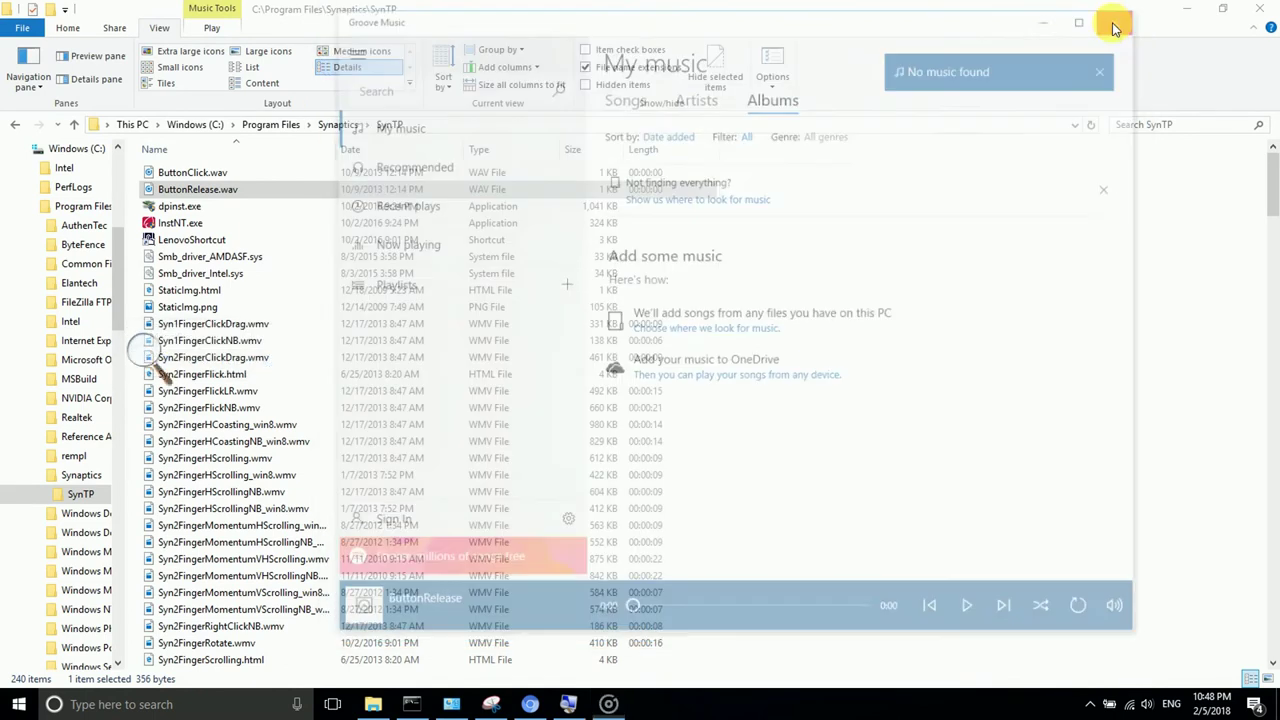
Open ButtonRelease.wav with VLC media player instead of the default player and close VLC
right_click(216, 190)
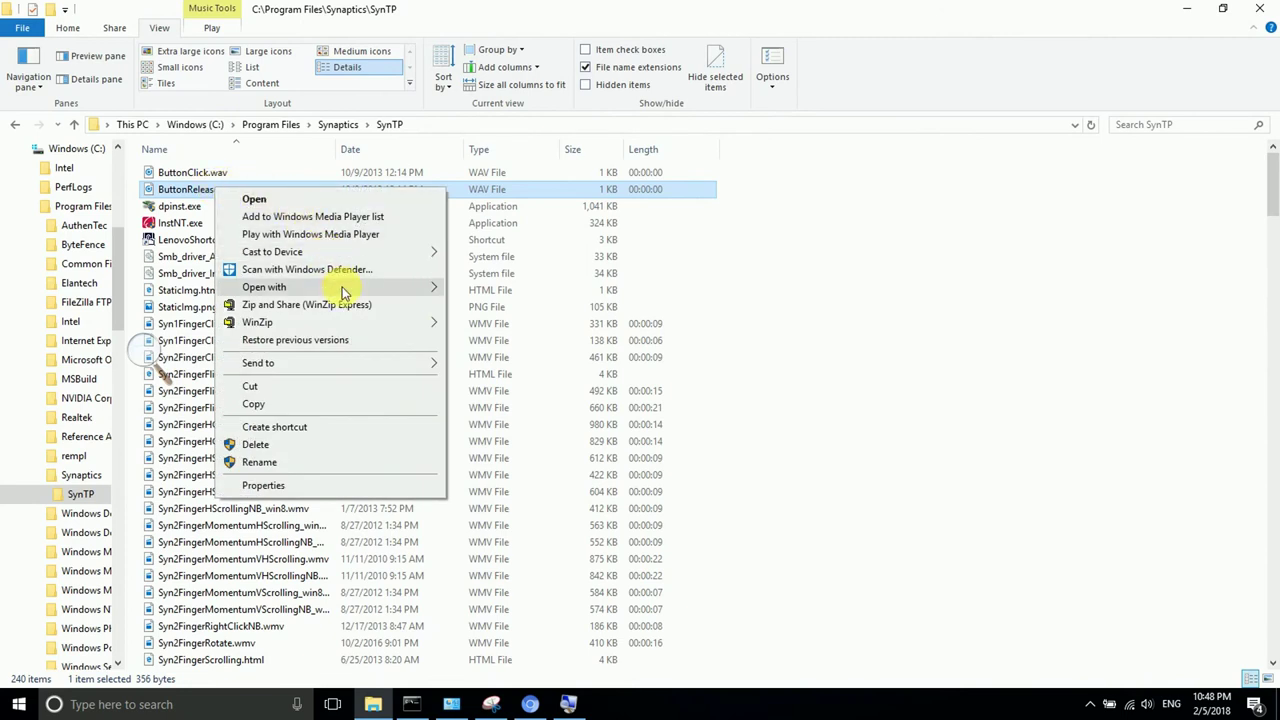
mouse_move(414, 289)
click(484, 306)
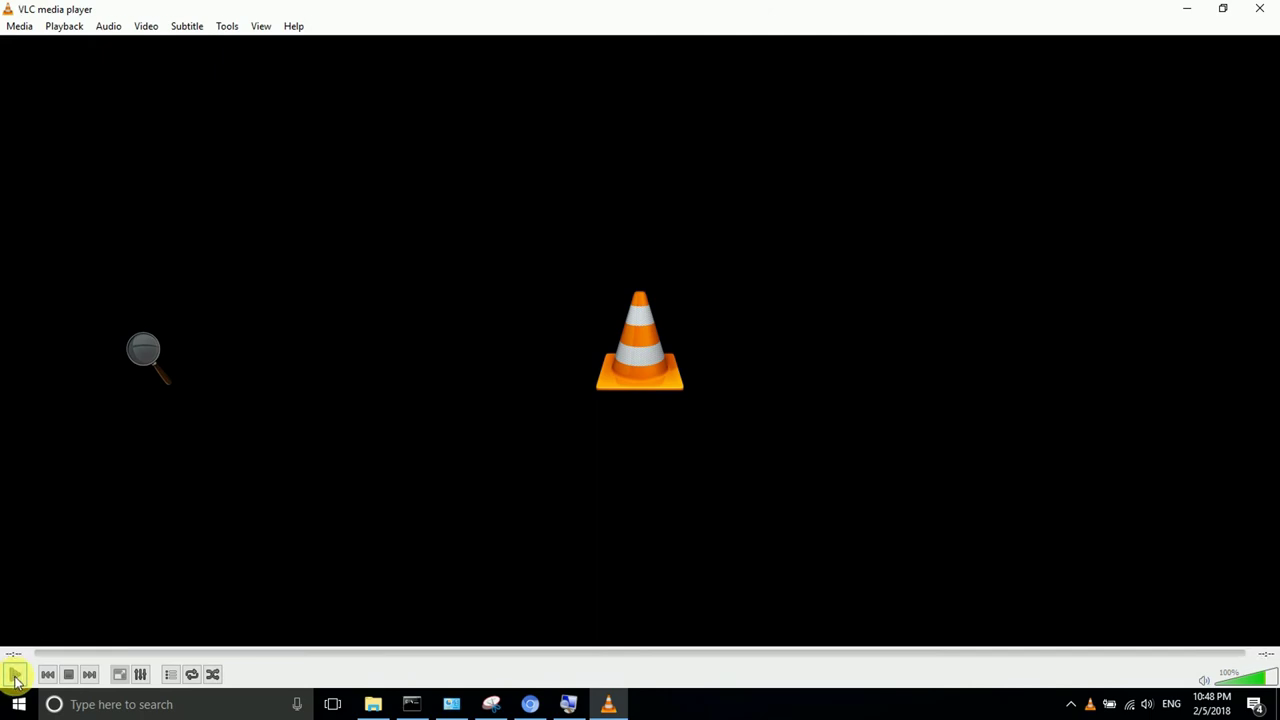
click(1262, 8)
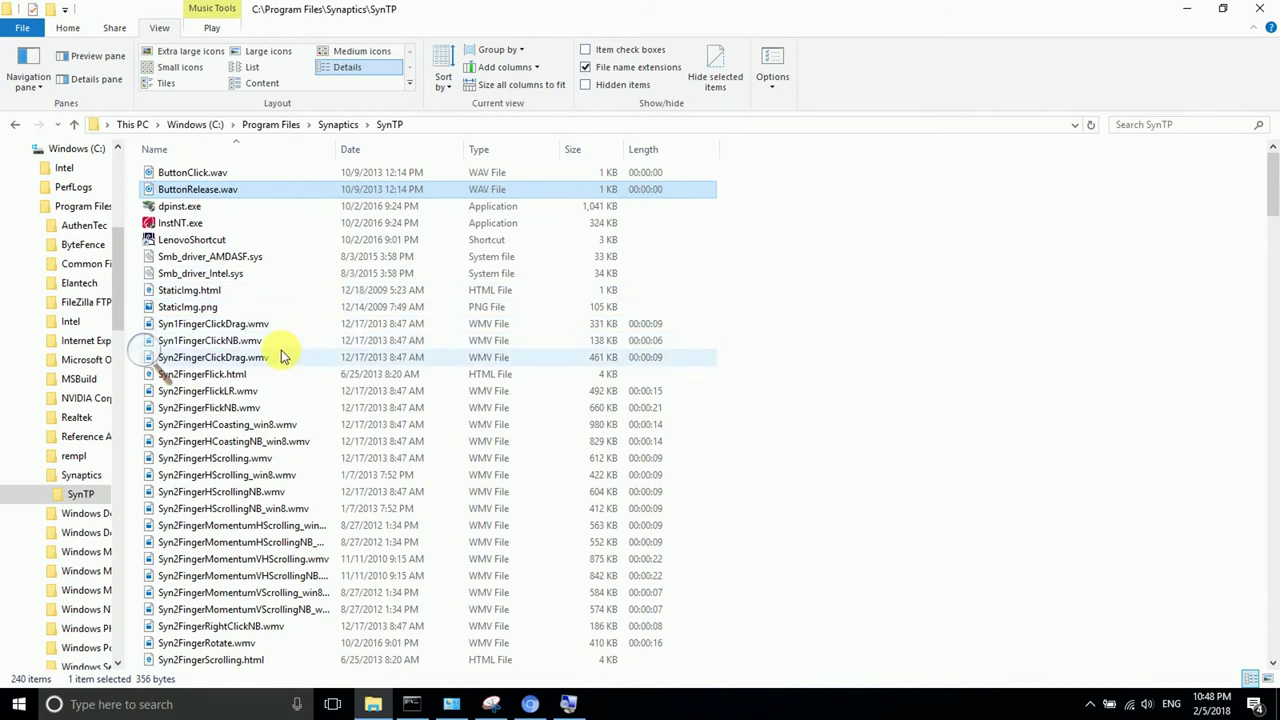
Examine the names and types of the audio, video, application and HTML files in the SynTP folder
scroll(337, 443, down, 3)
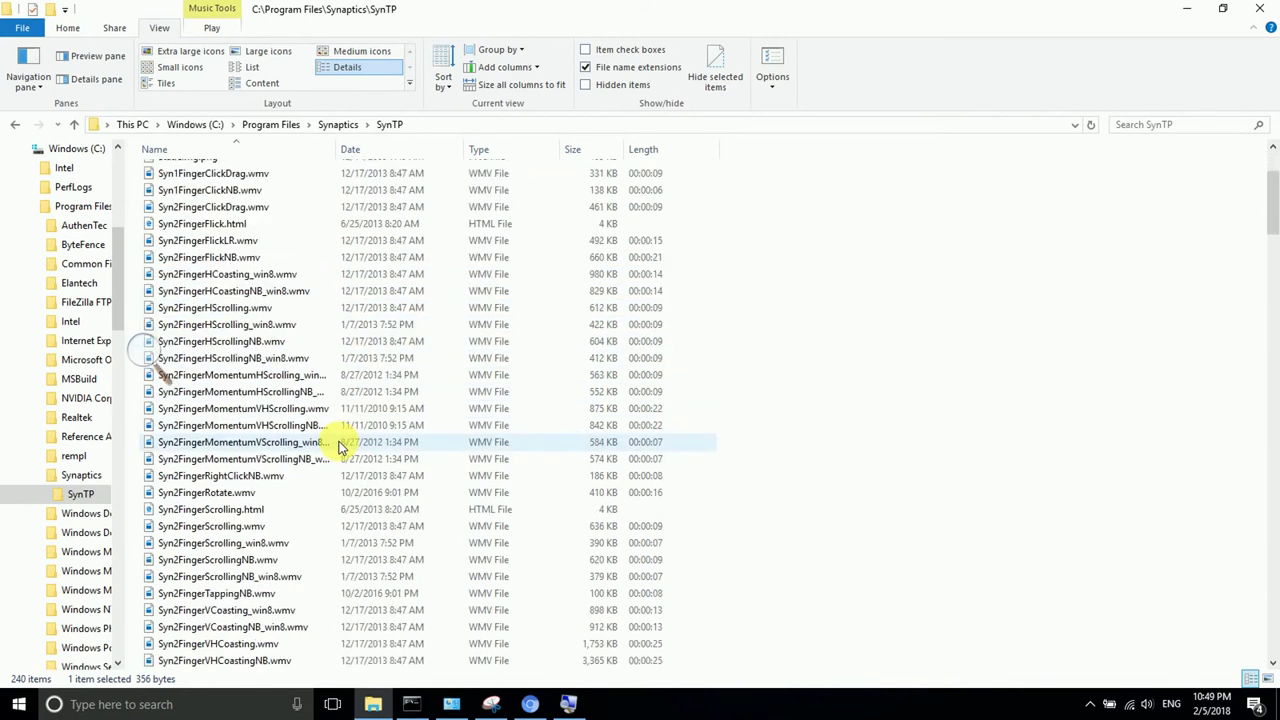
scroll(337, 443, up, 3)
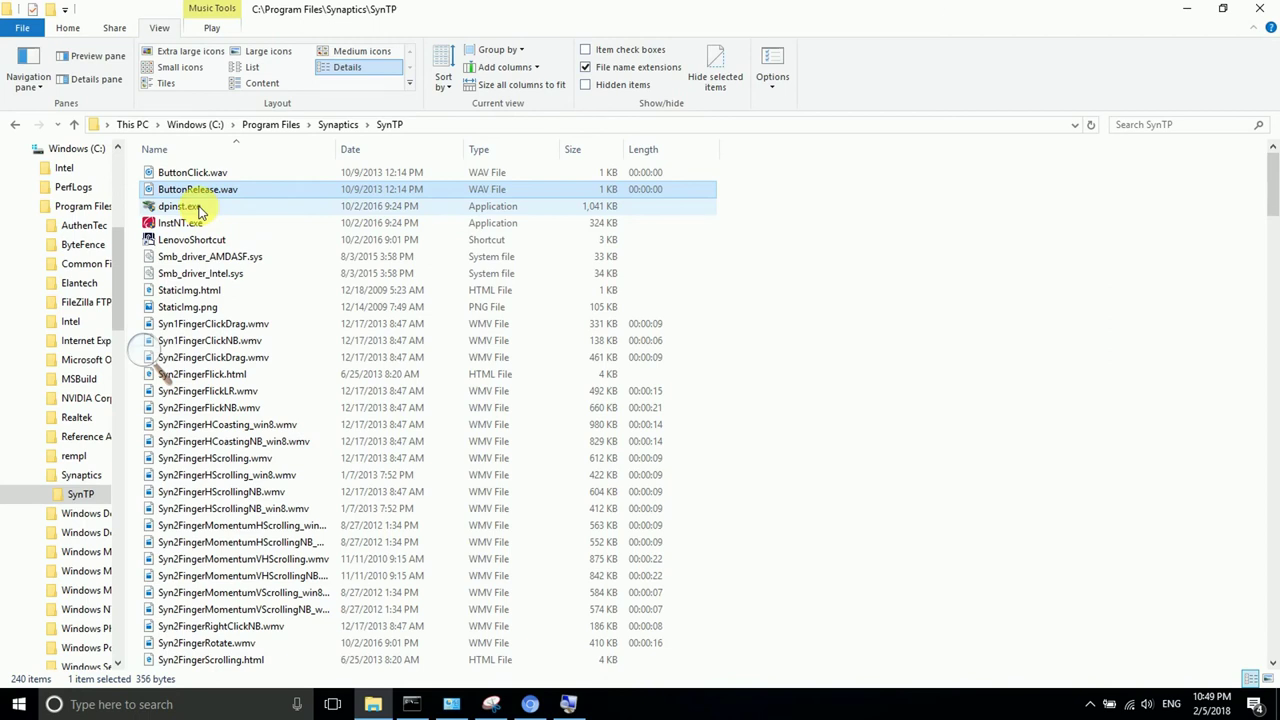
scroll(279, 368, down, 2)
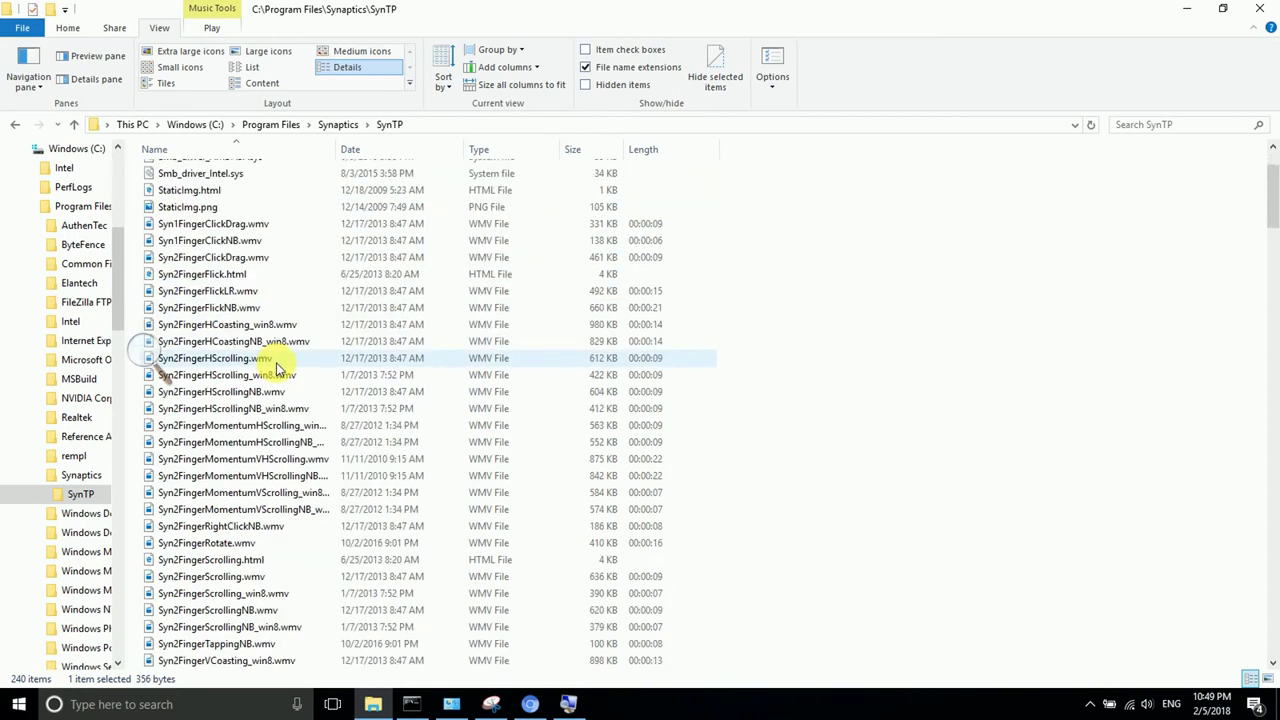
scroll(279, 368, down, 3)
scroll(279, 368, up, 5)
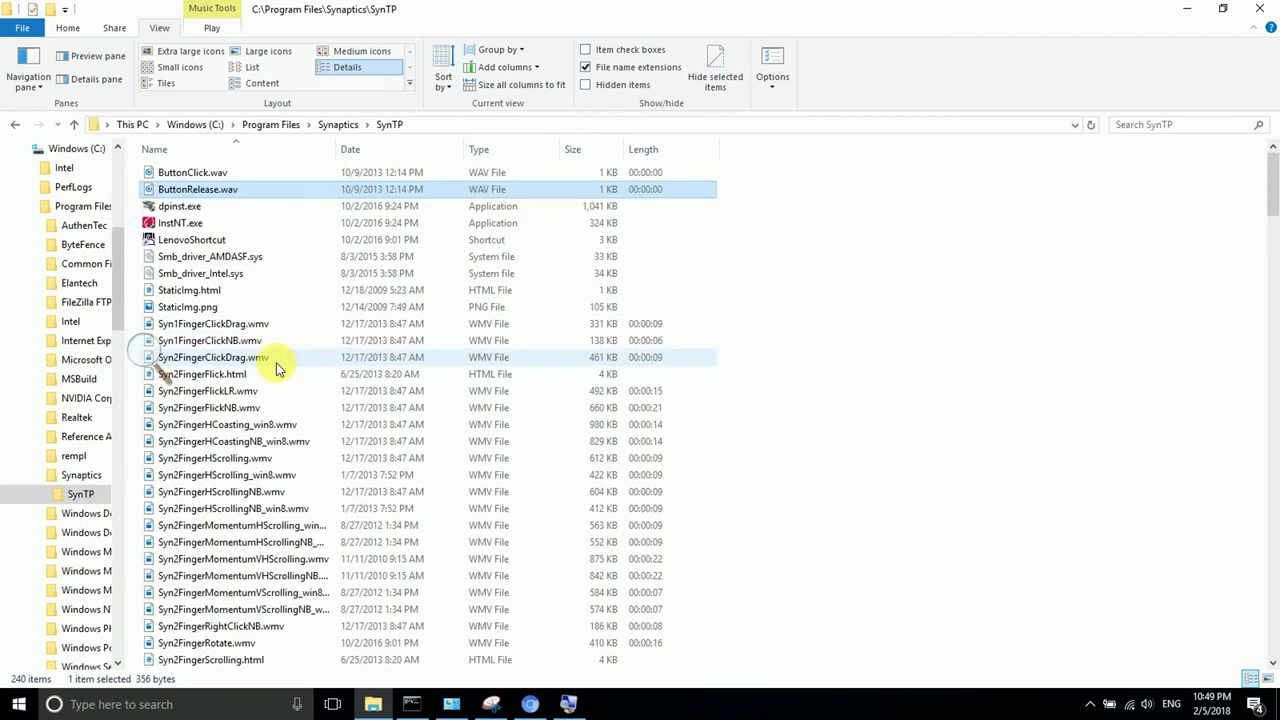